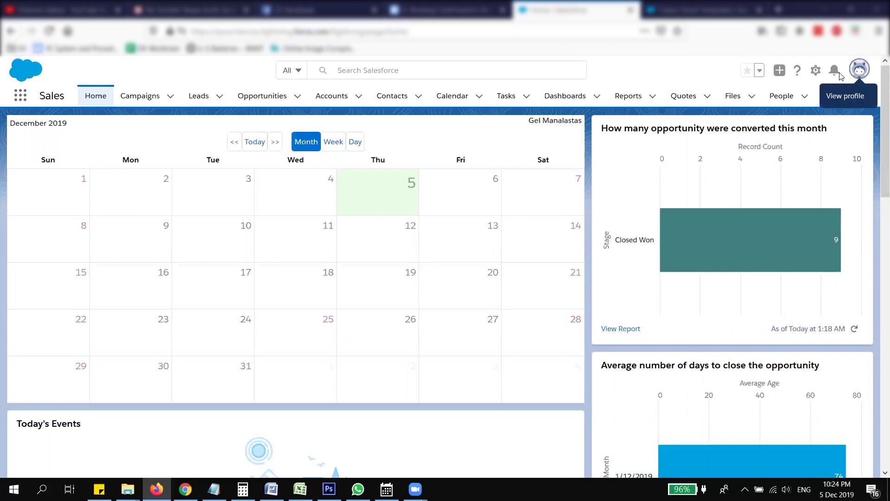
Step: Open a new opportunity form, examine the Seminar Date field in its Seminar Information section, and close the form without saving
{"action": "left_click", "coordinate": [250, 98]}
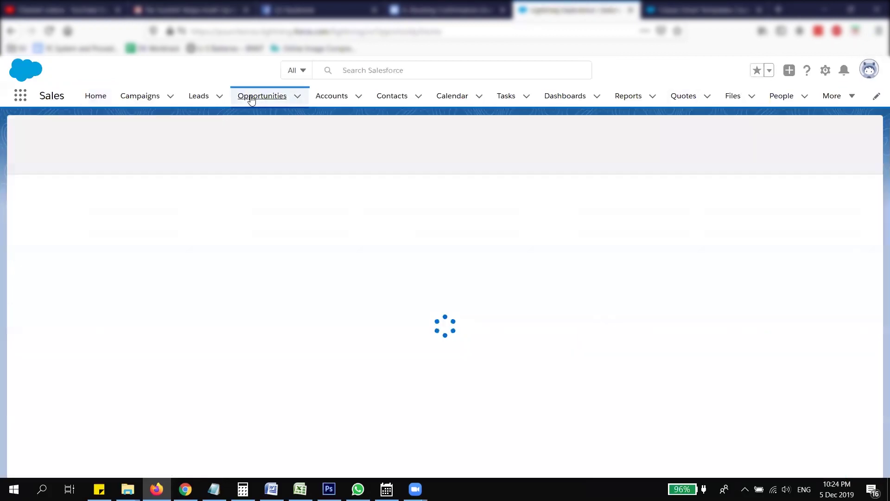
{"action": "left_click", "coordinate": [588, 280]}
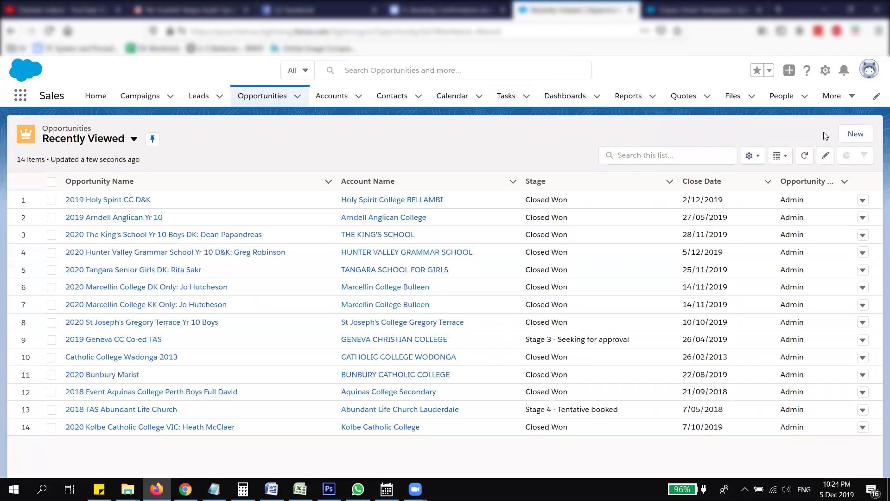
{"action": "left_click", "coordinate": [854, 134]}
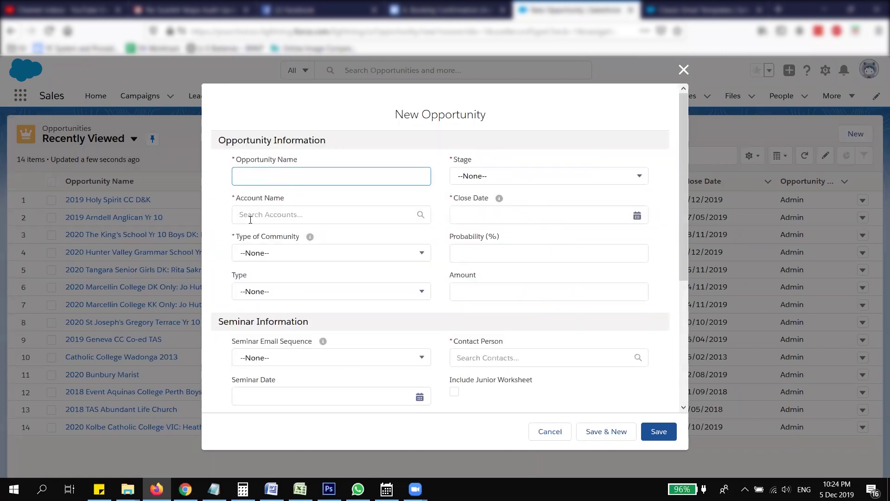
{"action": "scroll", "coordinate": [462, 253], "scroll_direction": "down", "scroll_amount": 2}
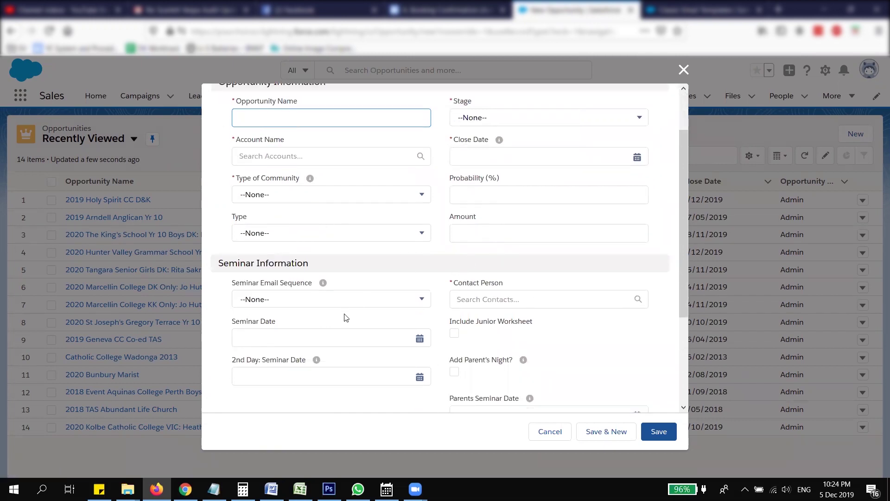
{"action": "left_click_drag", "start_coordinate": [231, 327], "coordinate": [280, 323]}
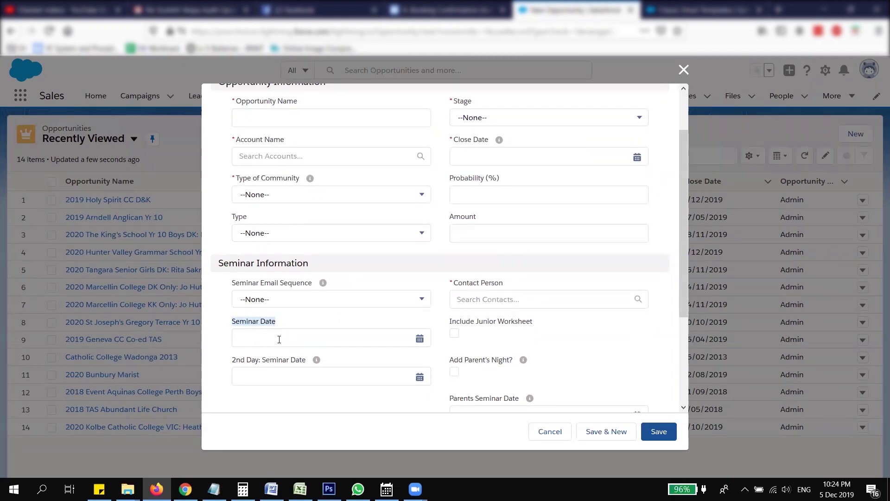
{"action": "left_click", "coordinate": [549, 431]}
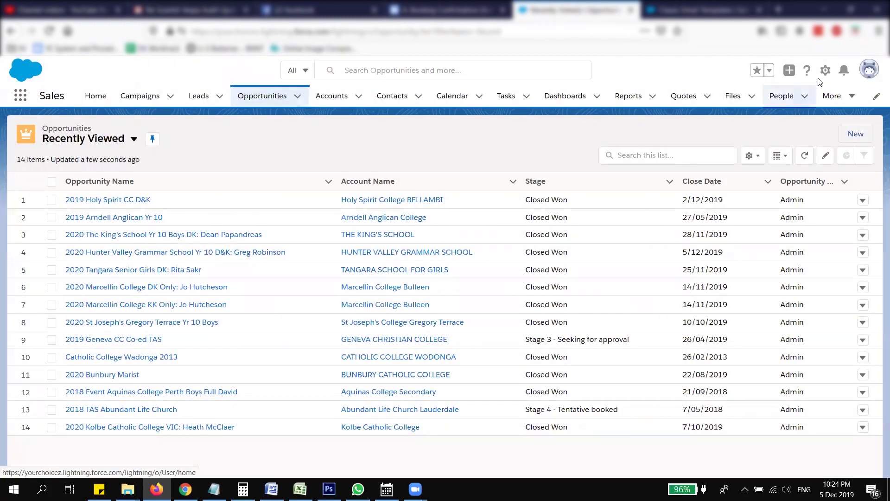
Step: Open Setup and show the Fields & Relationships of the Opportunity object in Object Manager
{"action": "left_click", "coordinate": [825, 70]}
{"action": "left_click", "coordinate": [796, 109]}
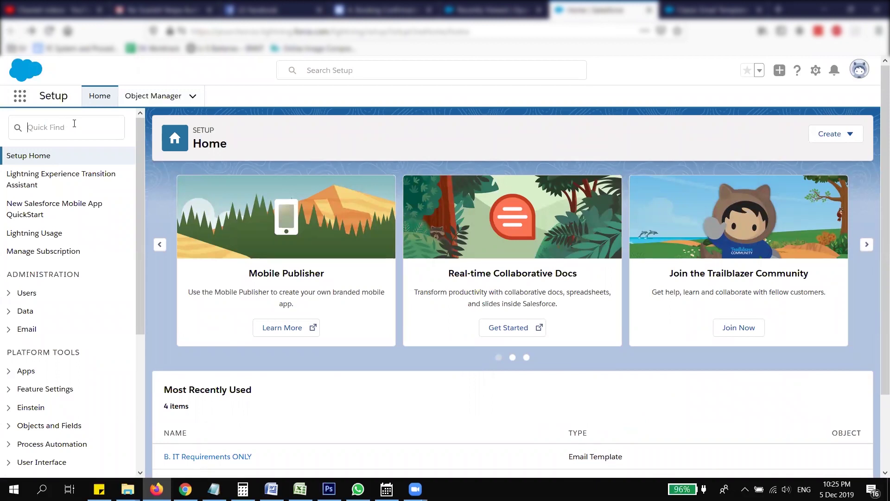
{"action": "left_click", "coordinate": [156, 96]}
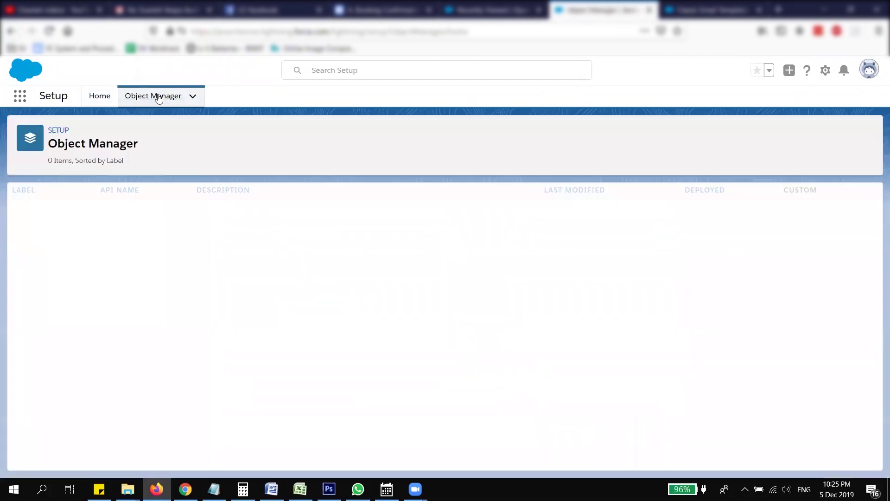
{"action": "scroll", "coordinate": [66, 339], "scroll_direction": "down", "scroll_amount": 5}
{"action": "scroll", "coordinate": [65, 340], "scroll_direction": "down", "scroll_amount": 10}
{"action": "scroll", "coordinate": [66, 346], "scroll_direction": "up", "scroll_amount": 3}
{"action": "left_click", "coordinate": [30, 261]}
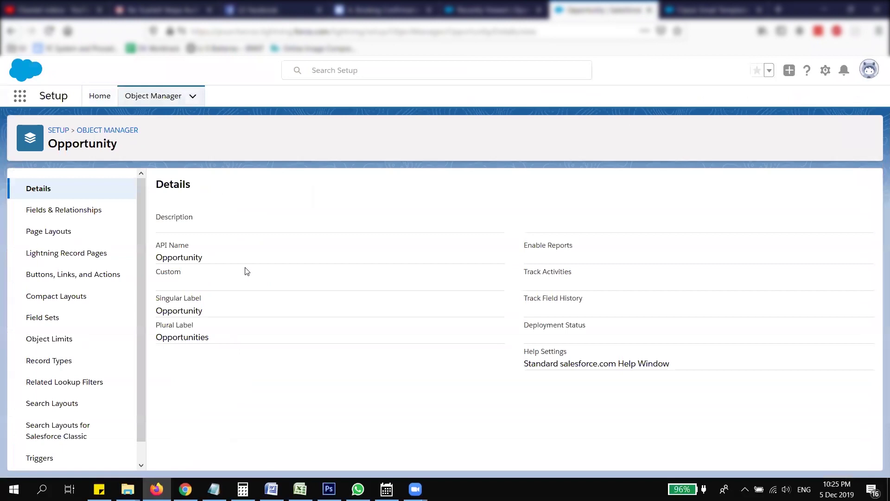
{"action": "left_click", "coordinate": [69, 217]}
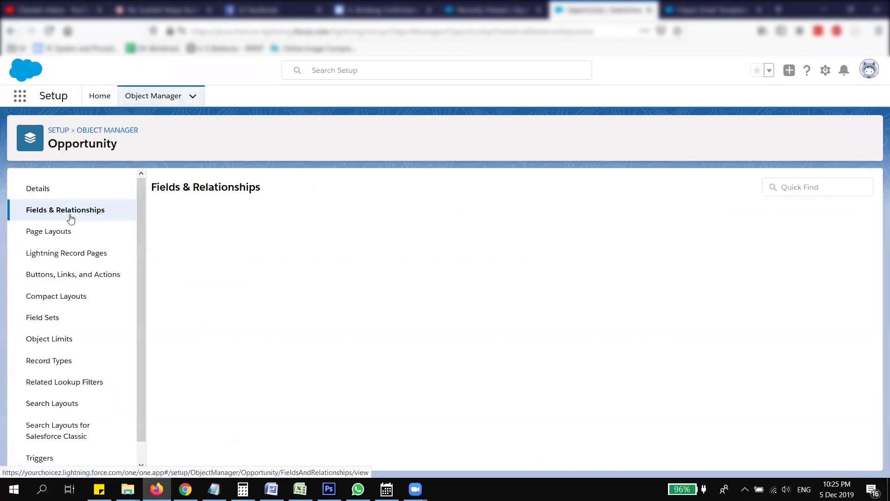
{"action": "scroll", "coordinate": [204, 266], "scroll_direction": "down", "scroll_amount": 3}
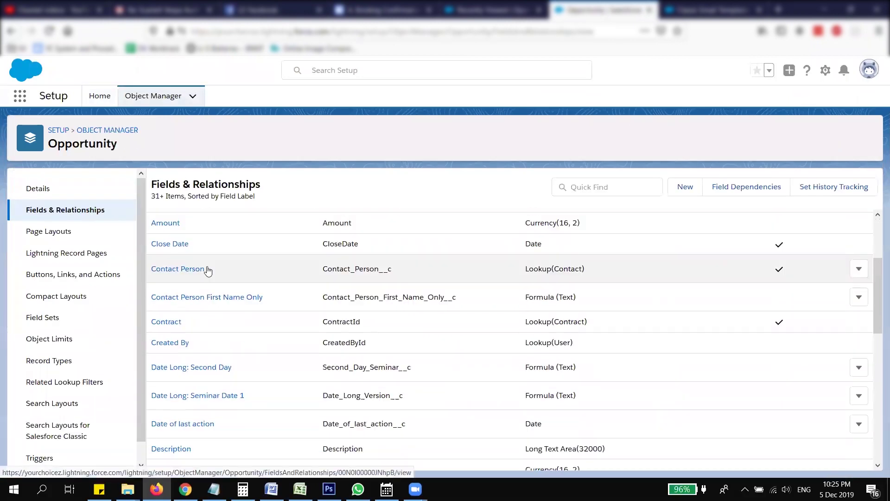
{"action": "left_click", "coordinate": [685, 186]}
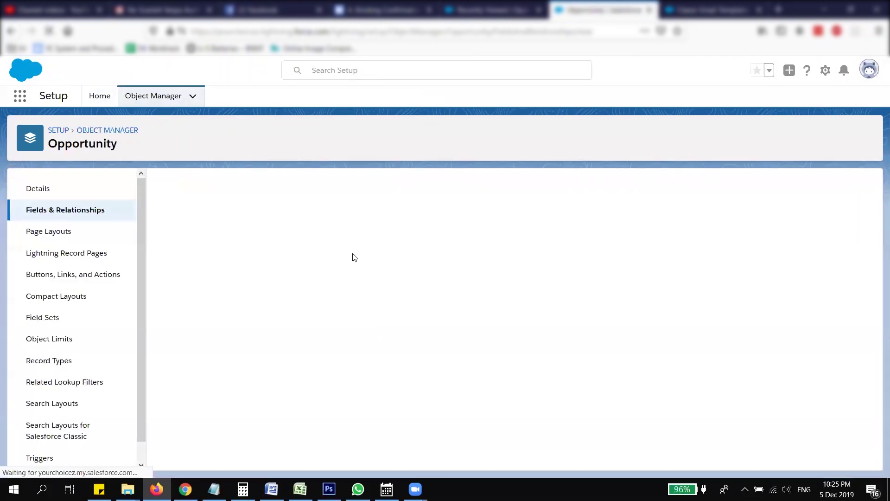
{"action": "scroll", "coordinate": [208, 274], "scroll_direction": "down", "scroll_amount": 3}
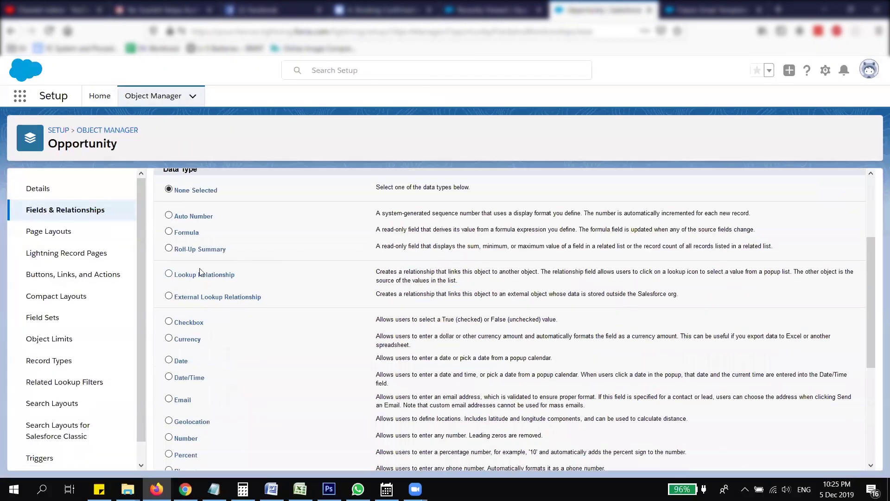
{"action": "left_click", "coordinate": [181, 359]}
{"action": "scroll", "coordinate": [190, 358], "scroll_direction": "down", "scroll_amount": 1}
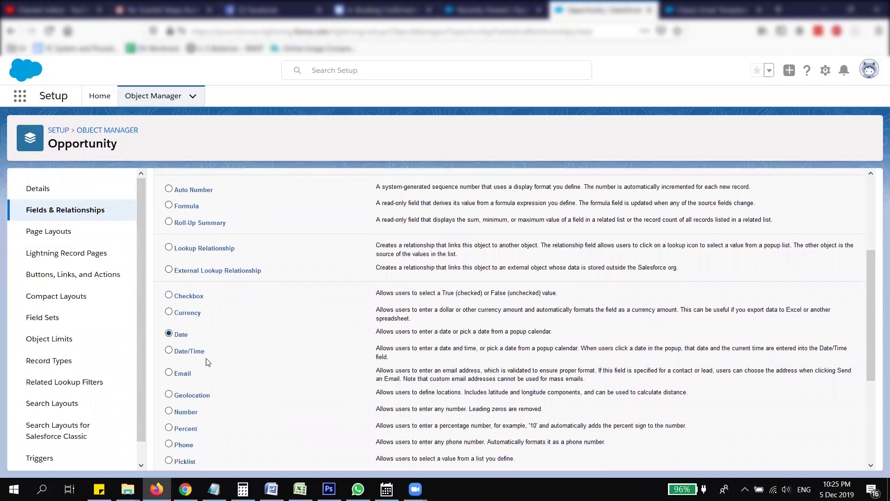
{"action": "scroll", "coordinate": [190, 358], "scroll_direction": "down", "scroll_amount": 4}
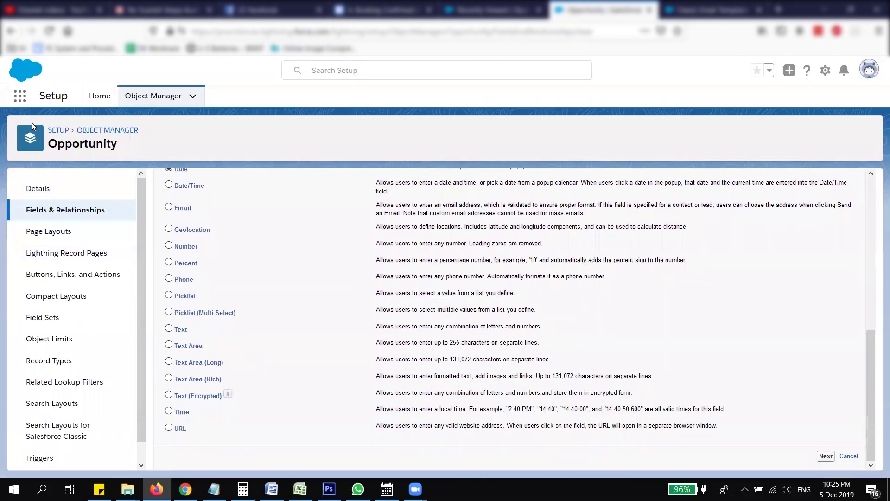
{"action": "left_click", "coordinate": [66, 210]}
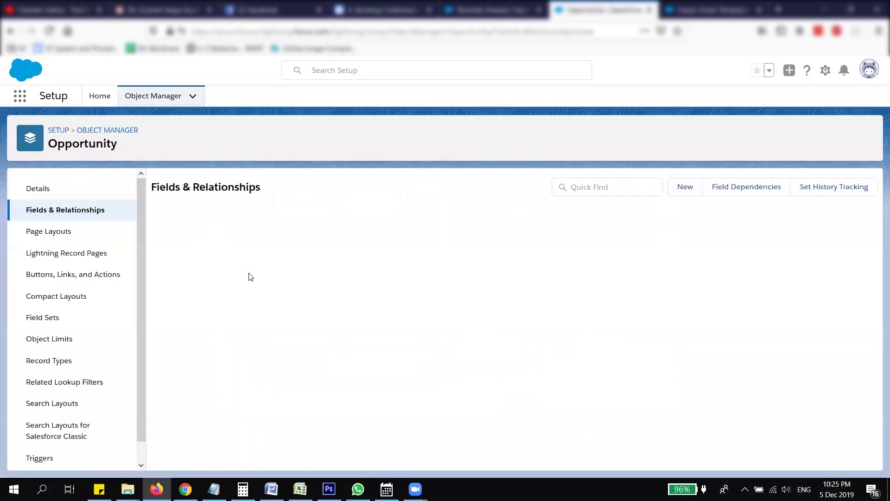
Step: Open the Seminar Date custom field's definition in edit mode and check its label, name and data type
{"action": "scroll", "coordinate": [248, 276], "scroll_direction": "down", "scroll_amount": 10}
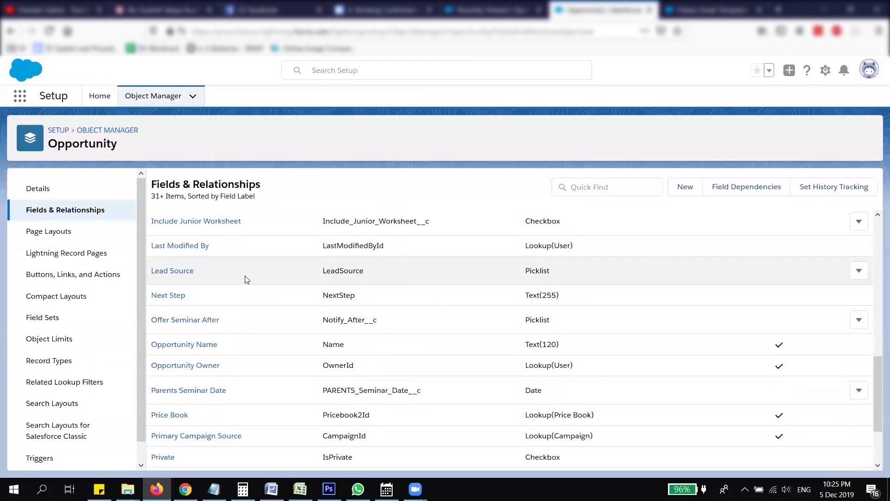
{"action": "scroll", "coordinate": [245, 275], "scroll_direction": "down", "scroll_amount": 5}
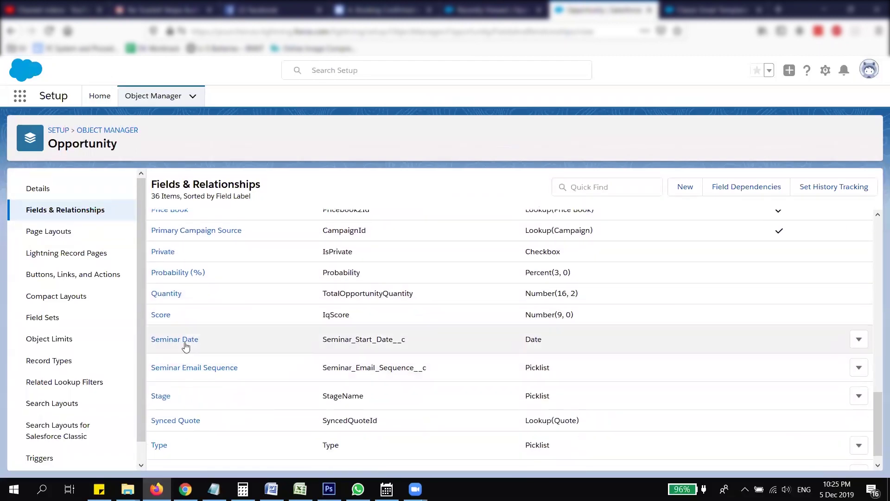
{"action": "left_click", "coordinate": [183, 340]}
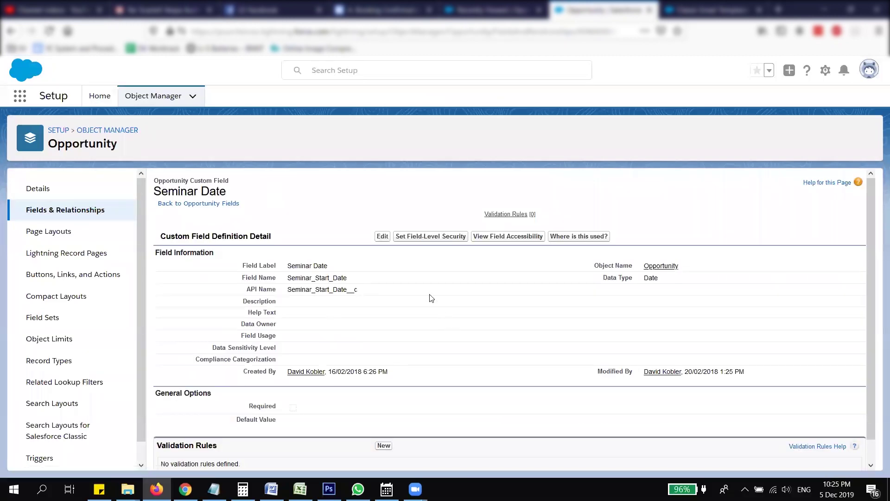
{"action": "left_click", "coordinate": [381, 236]}
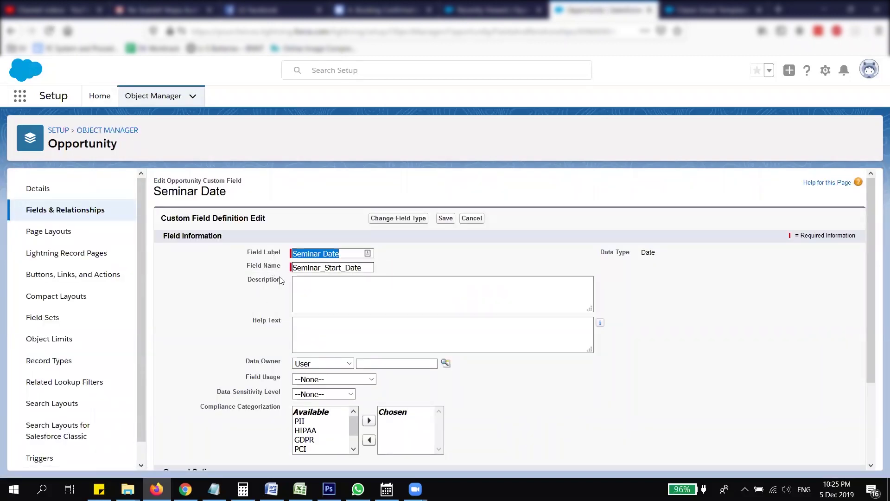
{"action": "left_click_drag", "start_coordinate": [609, 251], "coordinate": [658, 254]}
{"action": "left_click", "coordinate": [658, 254]}
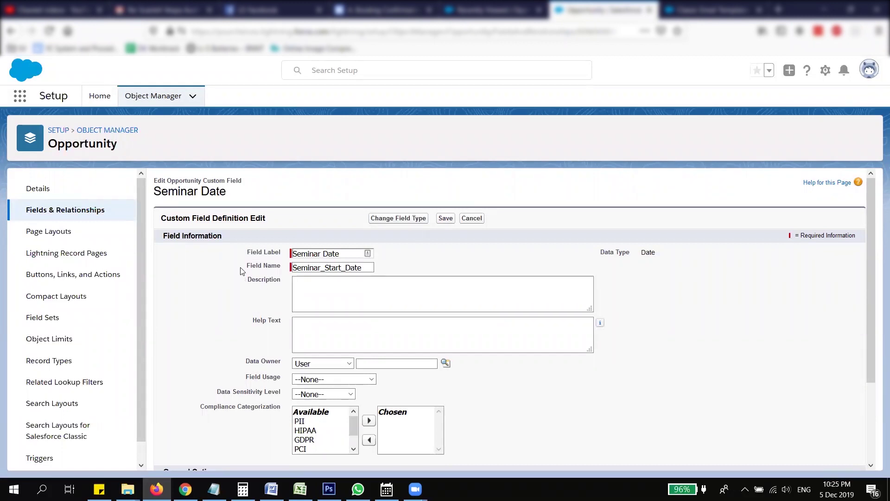
Step: In the Opportunity page layout, move the 2nd Day: Seminar Date field into Opportunity Information below Account Name and save the layout
{"action": "left_click", "coordinate": [67, 236]}
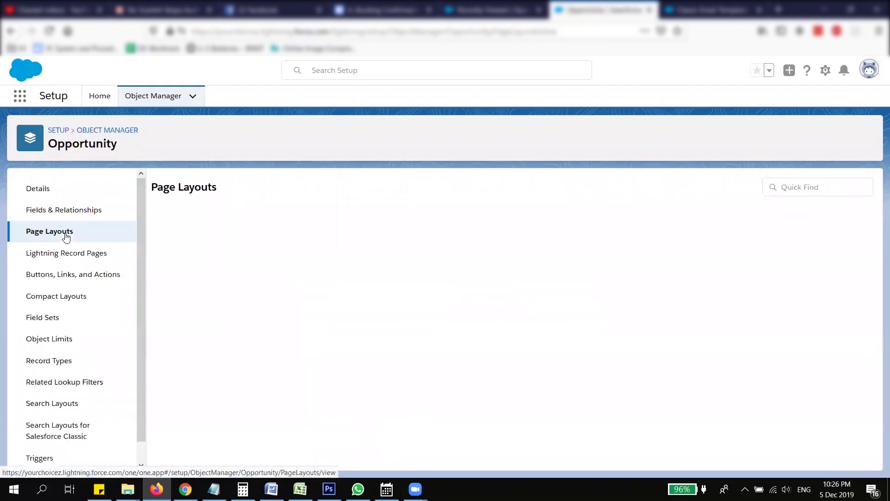
{"action": "left_click", "coordinate": [195, 265]}
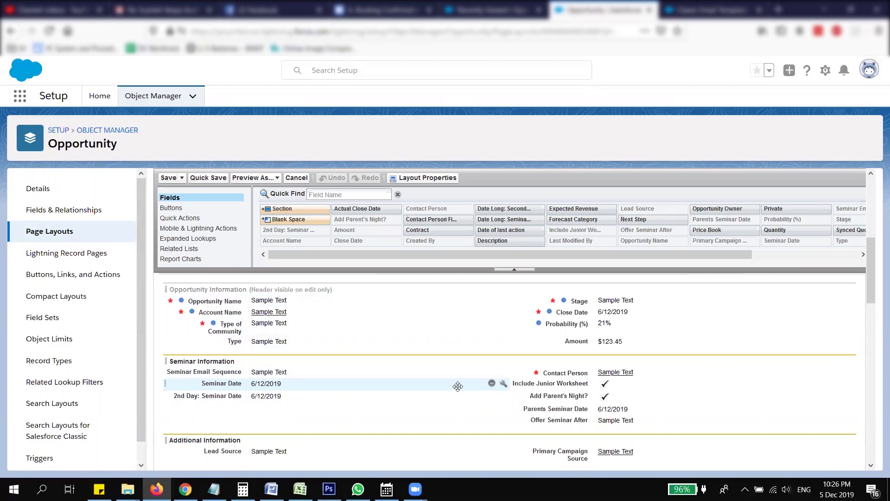
{"action": "left_click_drag", "start_coordinate": [452, 386], "coordinate": [448, 402]}
{"action": "left_click_drag", "start_coordinate": [219, 383], "coordinate": [226, 406]}
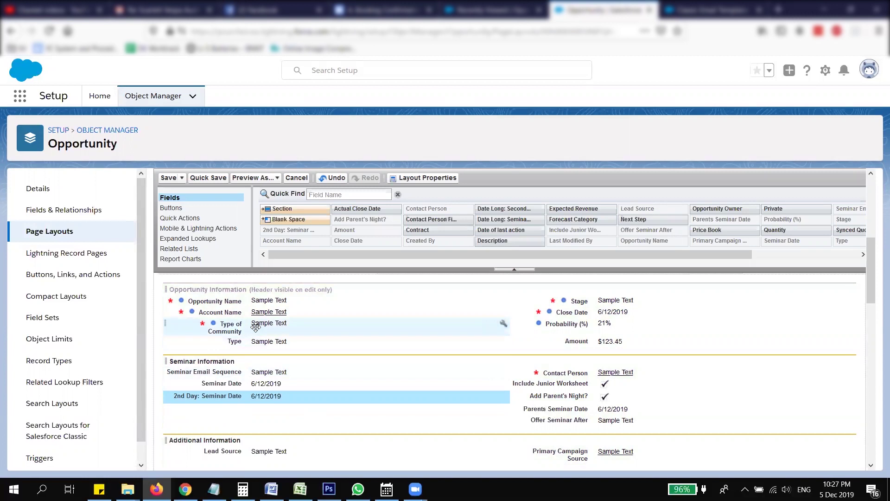
{"action": "left_click_drag", "start_coordinate": [256, 395], "coordinate": [258, 321]}
{"action": "left_click", "coordinate": [169, 178]}
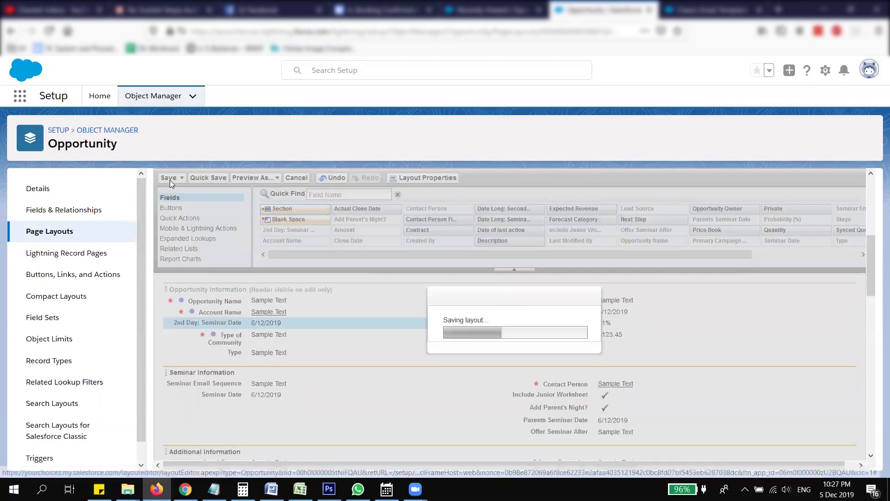
Step: Return to the opportunities list, view the fields of the New Opportunity global action form, and close it
{"action": "left_click", "coordinate": [505, 9]}
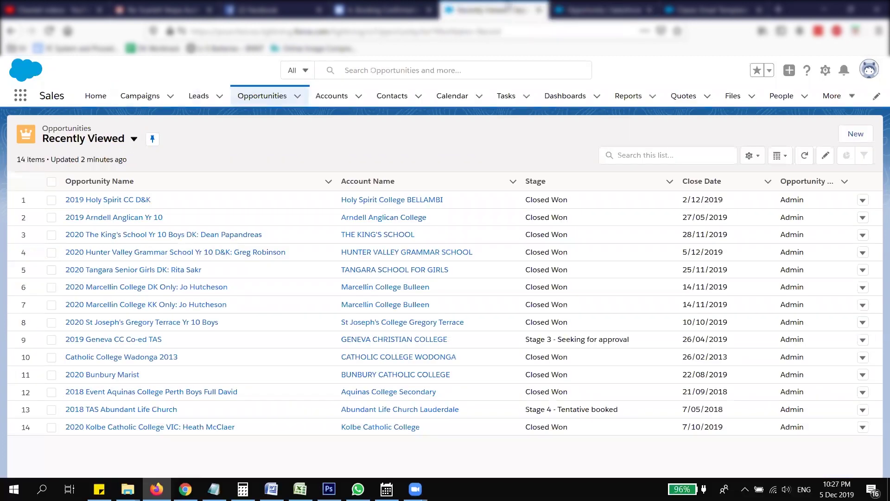
{"action": "left_click", "coordinate": [788, 71]}
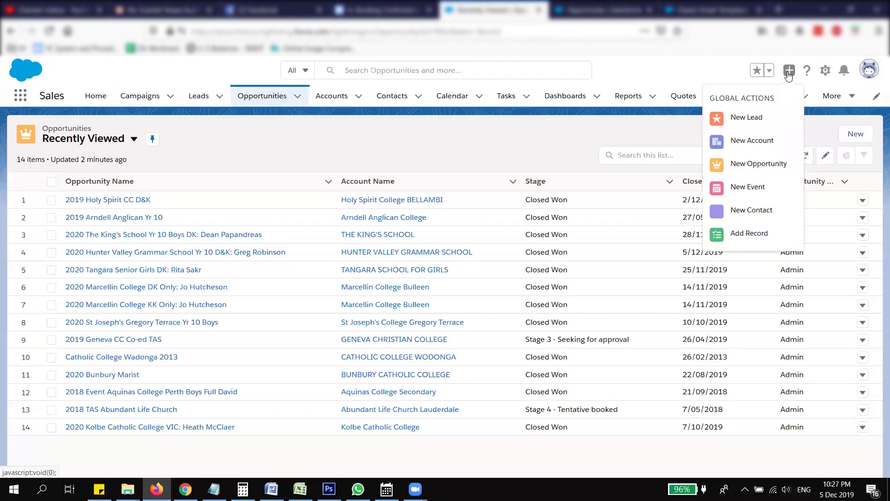
{"action": "left_click", "coordinate": [751, 164]}
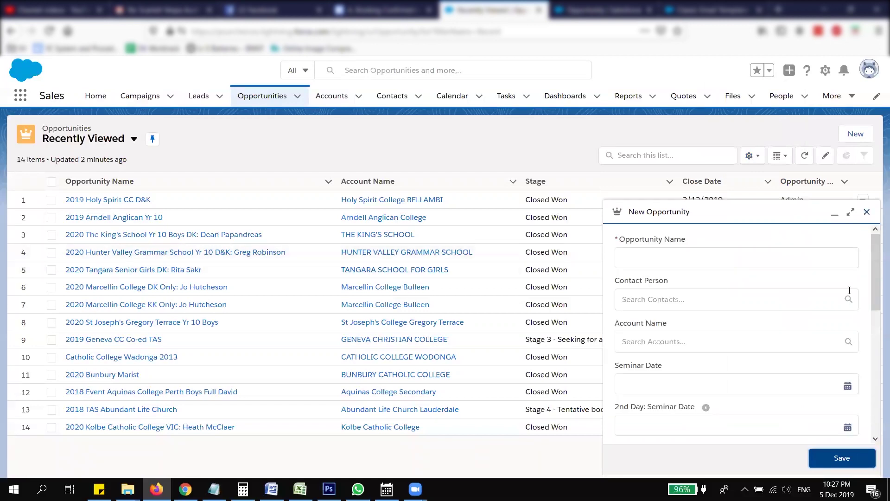
{"action": "left_click", "coordinate": [867, 211]}
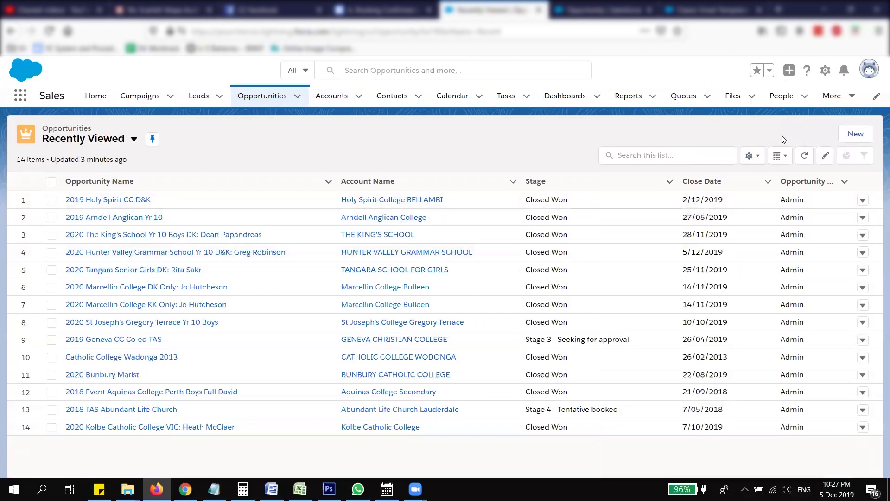
Step: Check the field order in the standard new opportunity form, reloading the opportunities page and reopening the form to load the saved layout
{"action": "left_click", "coordinate": [865, 138]}
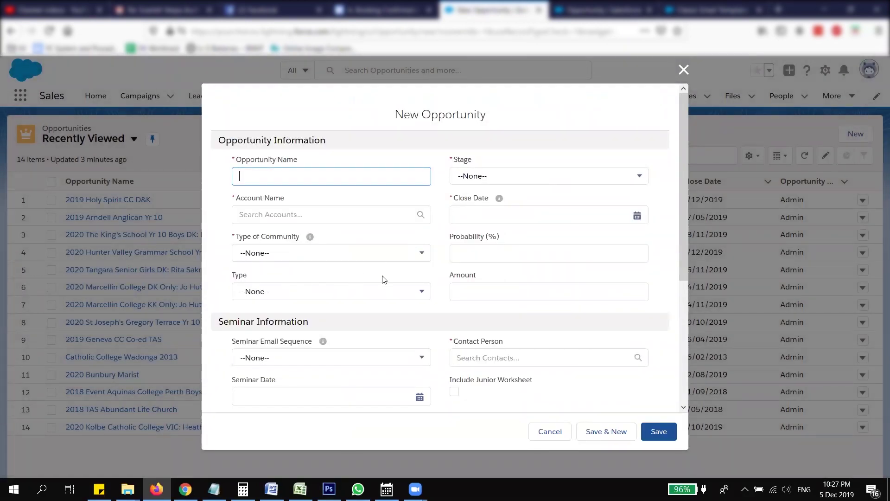
{"action": "scroll", "coordinate": [347, 291], "scroll_direction": "down", "scroll_amount": 3}
{"action": "left_click", "coordinate": [549, 431]}
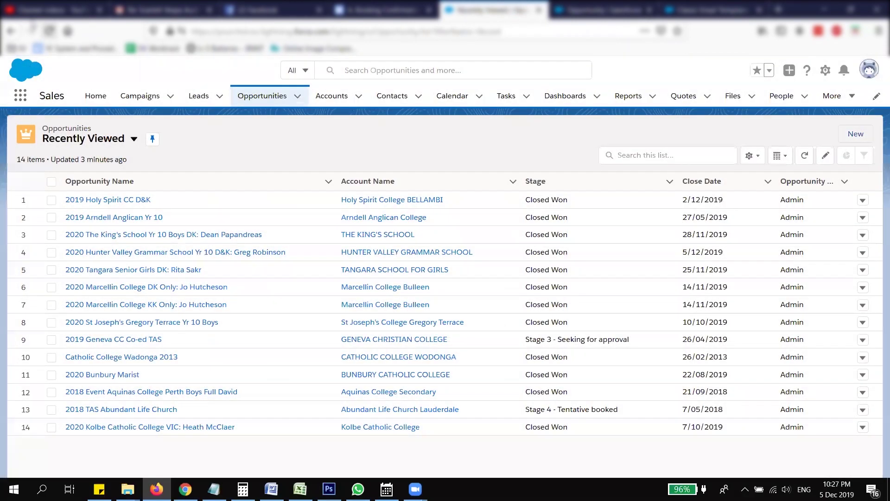
{"action": "left_click", "coordinate": [49, 31]}
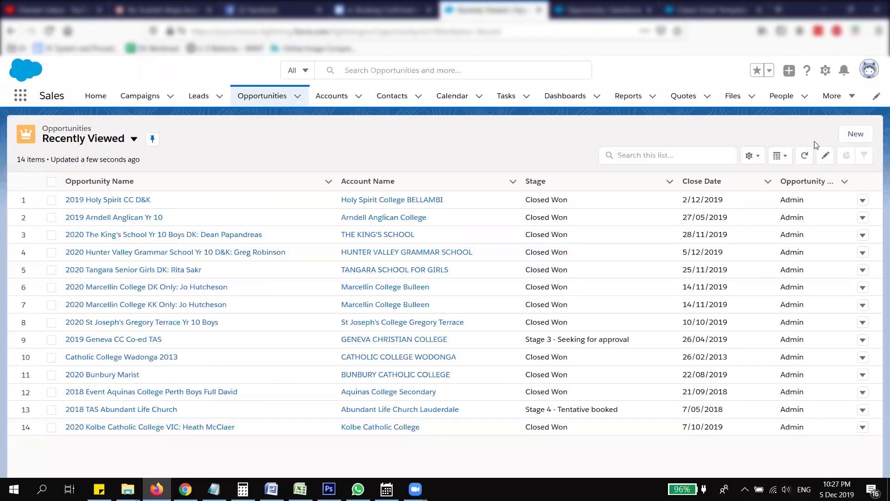
{"action": "left_click", "coordinate": [857, 133]}
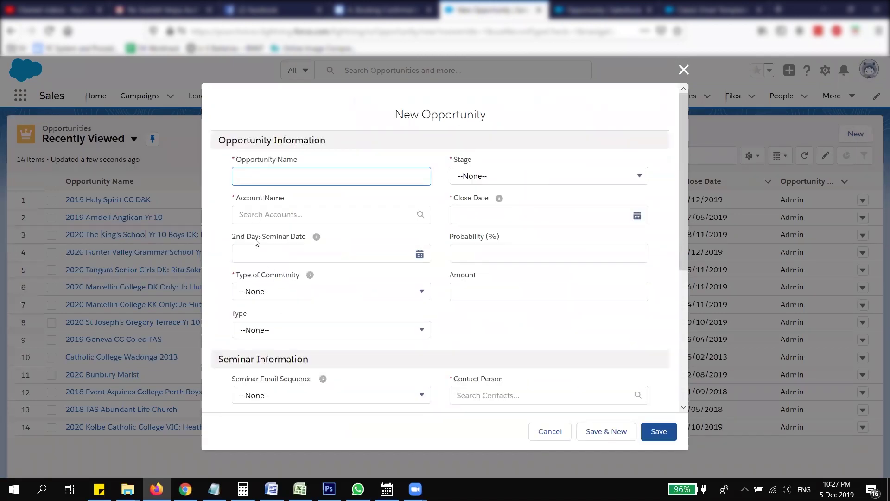
{"action": "scroll", "coordinate": [271, 272], "scroll_direction": "down", "scroll_amount": 2}
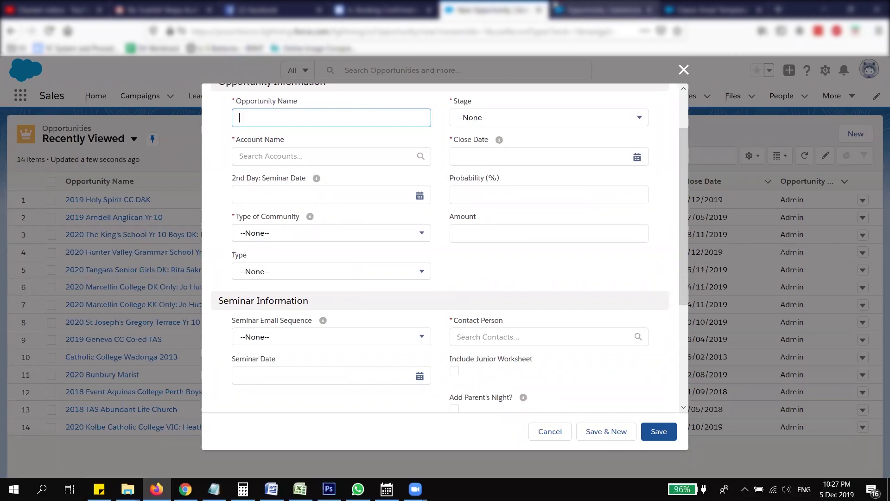
Step: In the New Opportunity Layout, move the 2nd Day: Seminar Date field into Seminar Information below Seminar Date and save the layout
{"action": "left_click", "coordinate": [565, 8]}
{"action": "left_click", "coordinate": [185, 267]}
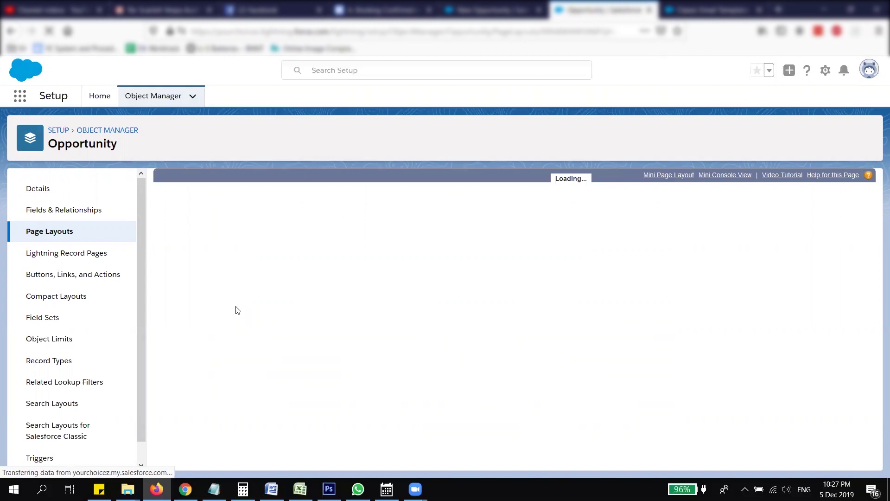
{"action": "left_click", "coordinate": [81, 230]}
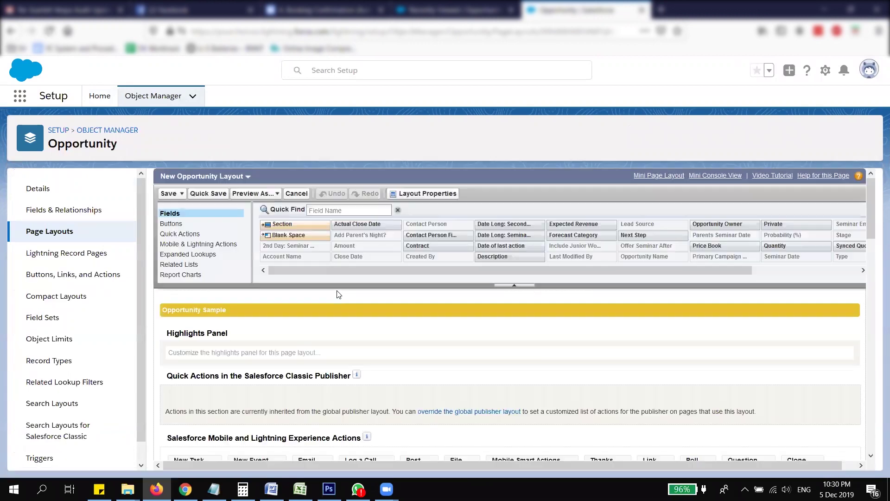
{"action": "scroll", "coordinate": [335, 332], "scroll_direction": "down", "scroll_amount": 2}
{"action": "scroll", "coordinate": [334, 332], "scroll_direction": "down", "scroll_amount": 3}
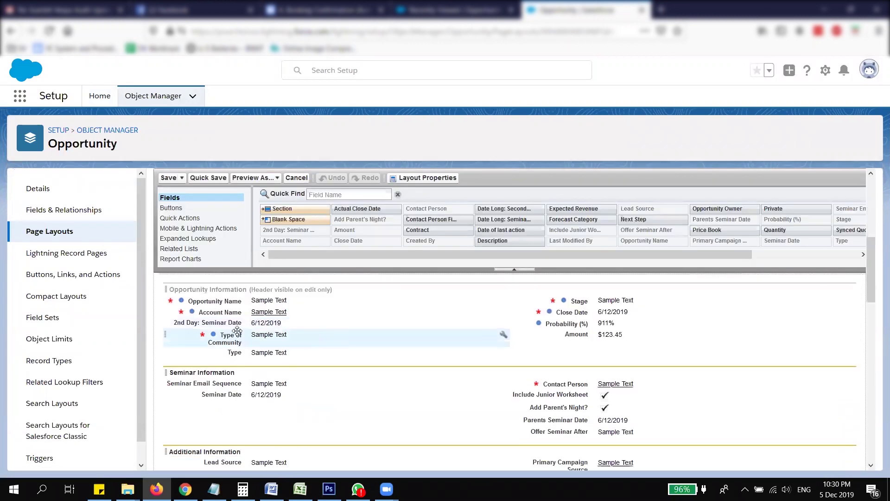
{"action": "left_click_drag", "start_coordinate": [219, 321], "coordinate": [215, 397]}
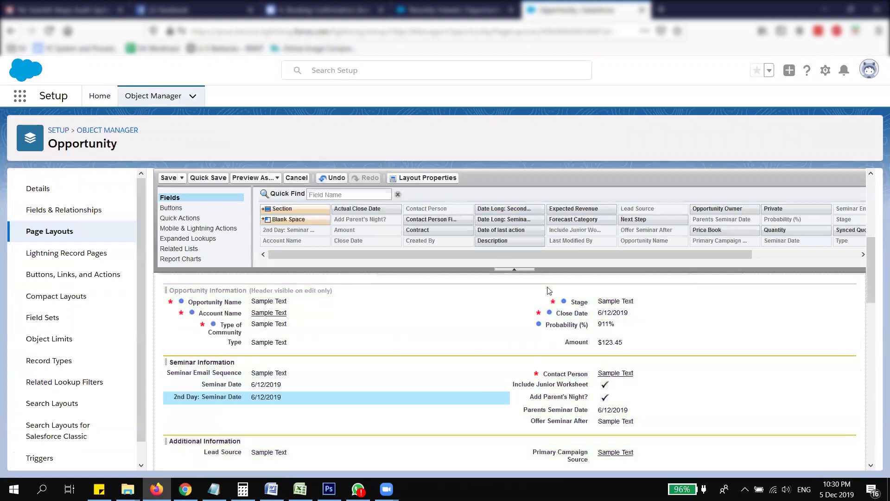
{"action": "scroll", "coordinate": [513, 353], "scroll_direction": "up", "scroll_amount": 5}
{"action": "scroll", "coordinate": [521, 340], "scroll_direction": "down", "scroll_amount": 1}
{"action": "scroll", "coordinate": [522, 340], "scroll_direction": "down", "scroll_amount": 10}
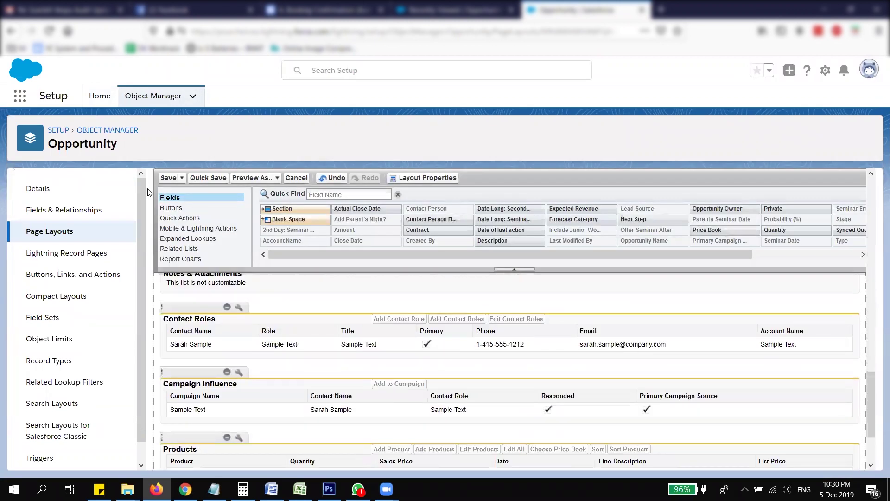
{"action": "left_click", "coordinate": [167, 178]}
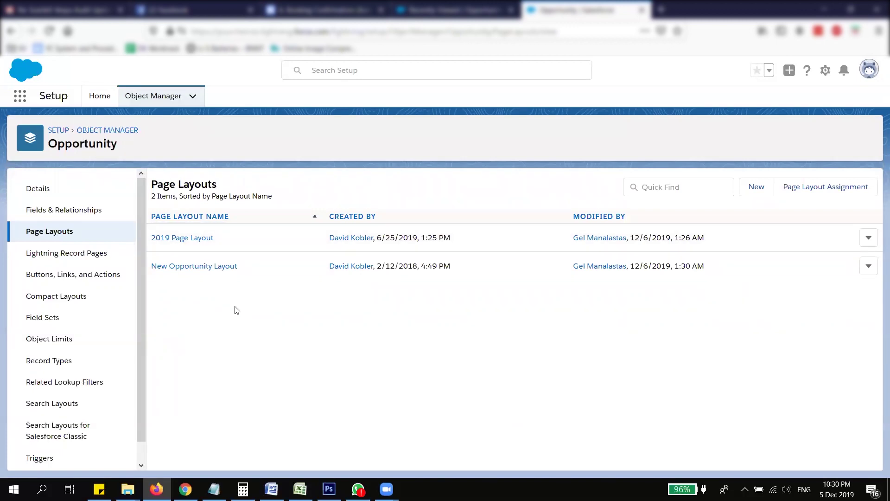
Step: Look over the Opportunity object's list of fields and relationships and its list of page layouts
{"action": "left_click", "coordinate": [60, 213]}
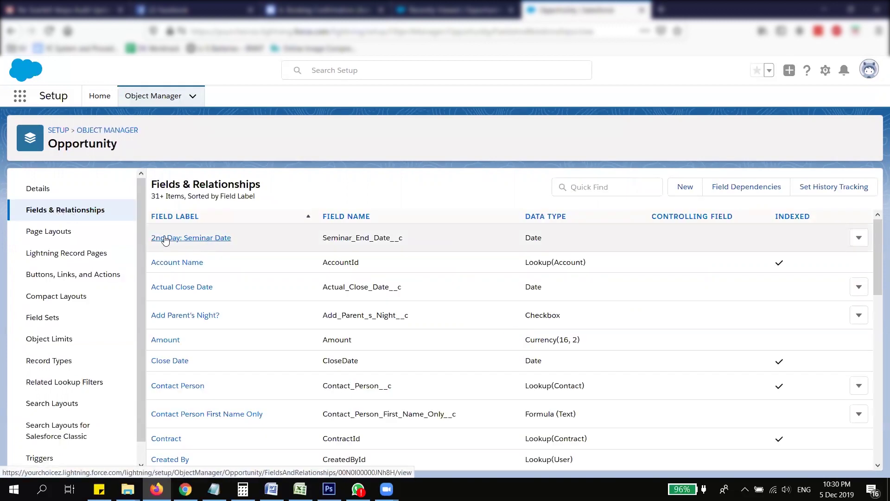
{"action": "left_click", "coordinate": [72, 233]}
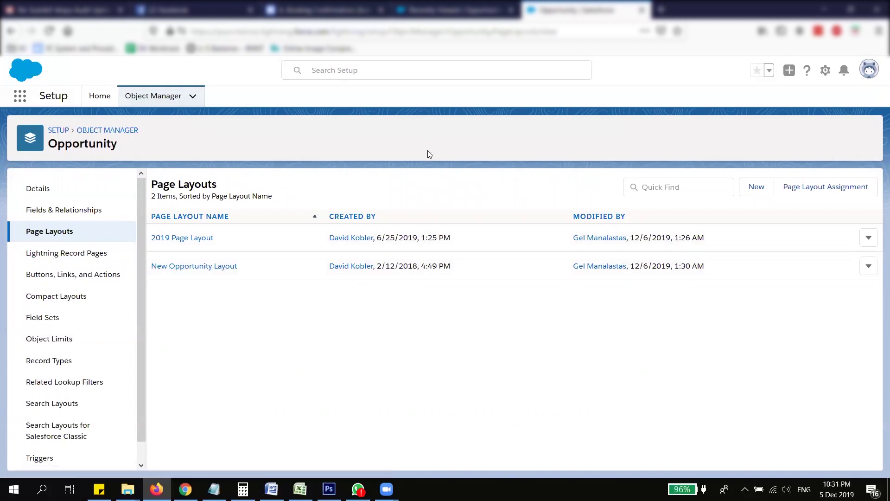
Step: Search the Setup home for "email" and open the Classic Email Templates page
{"action": "left_click", "coordinate": [94, 101]}
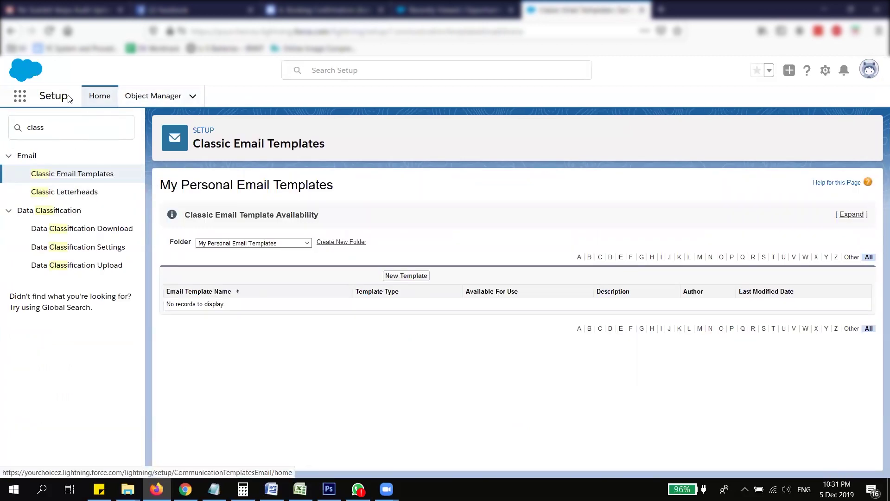
{"action": "left_click", "coordinate": [58, 128]}
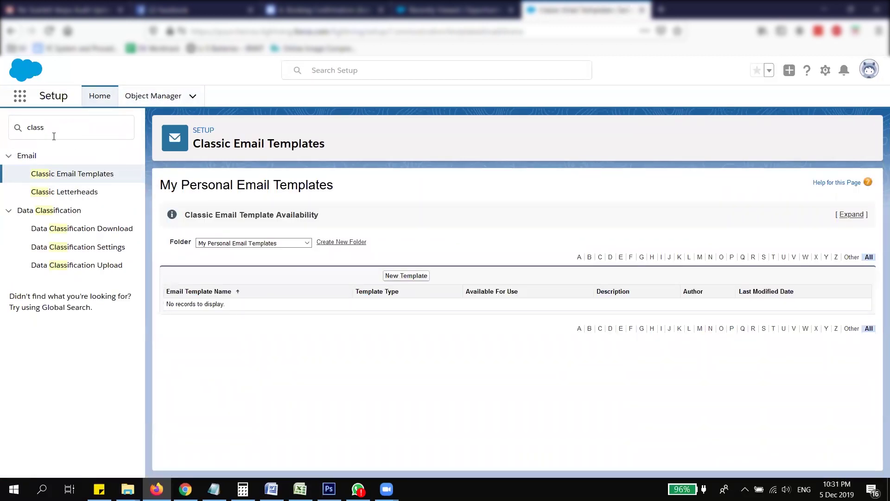
{"action": "double_click", "coordinate": [21, 130]}
{"action": "type", "text": "email"}
{"action": "left_click", "coordinate": [61, 176]}
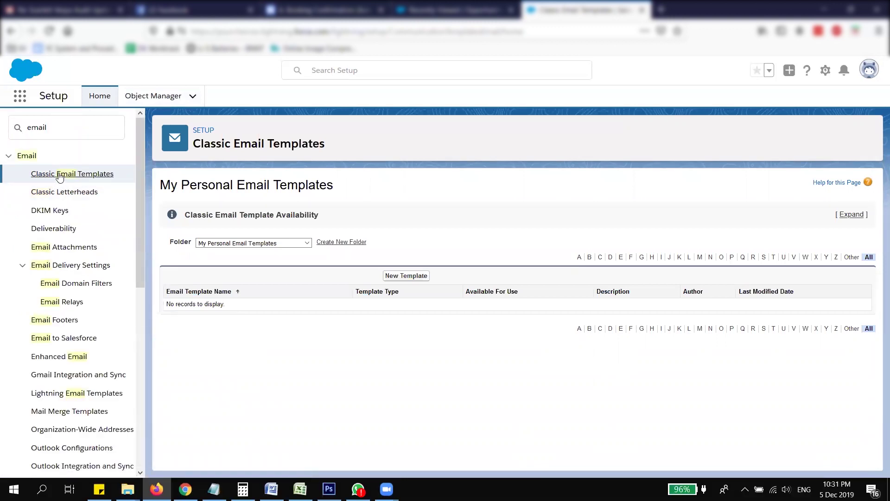
Step: Start a new email template of the type HTML (using Classic Letterhead) and continue to its template information
{"action": "left_click", "coordinate": [401, 276]}
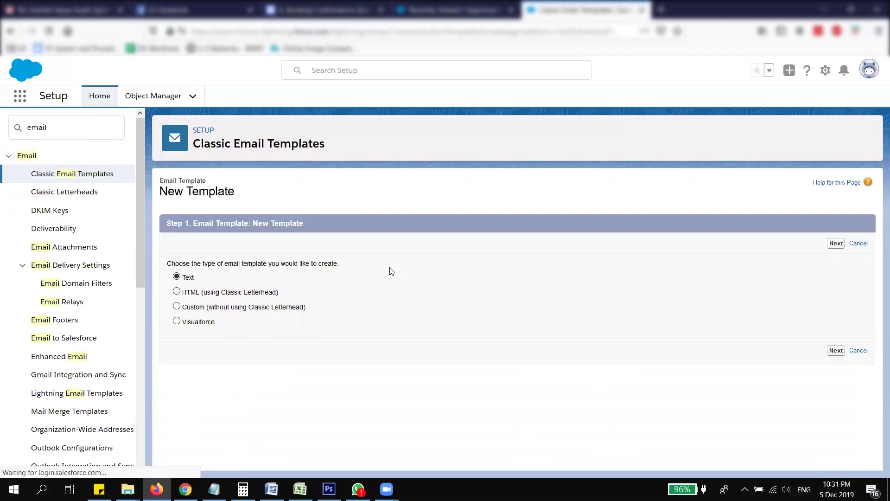
{"action": "left_click", "coordinate": [187, 292]}
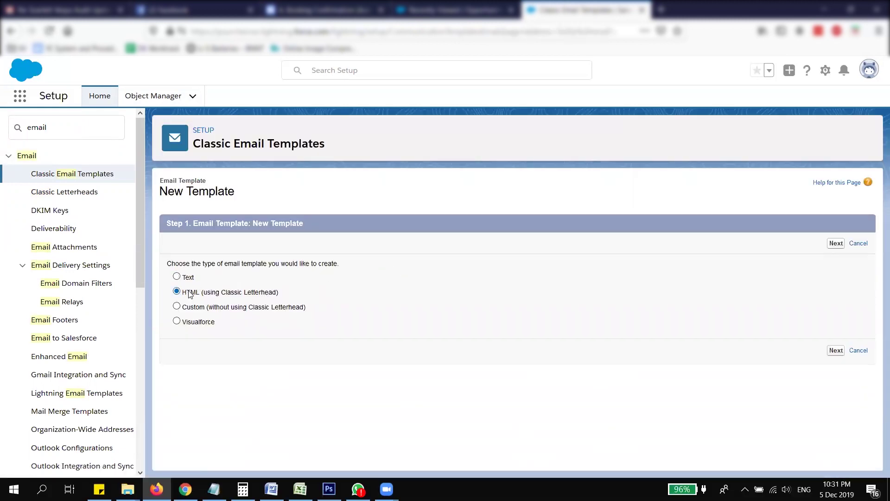
{"action": "left_click", "coordinate": [830, 354]}
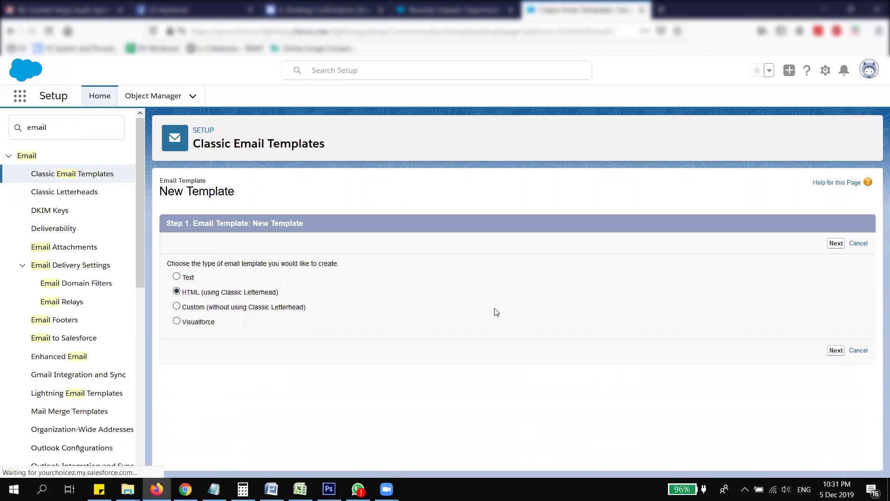
{"action": "scroll", "coordinate": [394, 292], "scroll_direction": "down", "scroll_amount": 1}
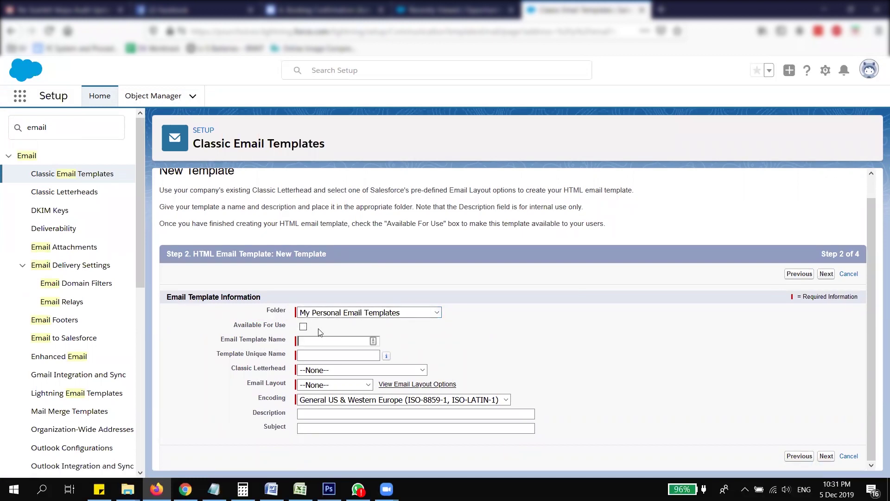
Step: Name the email template "Coed 1 Week Before Seminar Date", with its matching unique name, and set the Classic Letterhead to No Letterhead
{"action": "left_click", "coordinate": [370, 341]}
{"action": "left_click", "coordinate": [314, 353]}
{"action": "triple_click", "coordinate": [321, 342]}
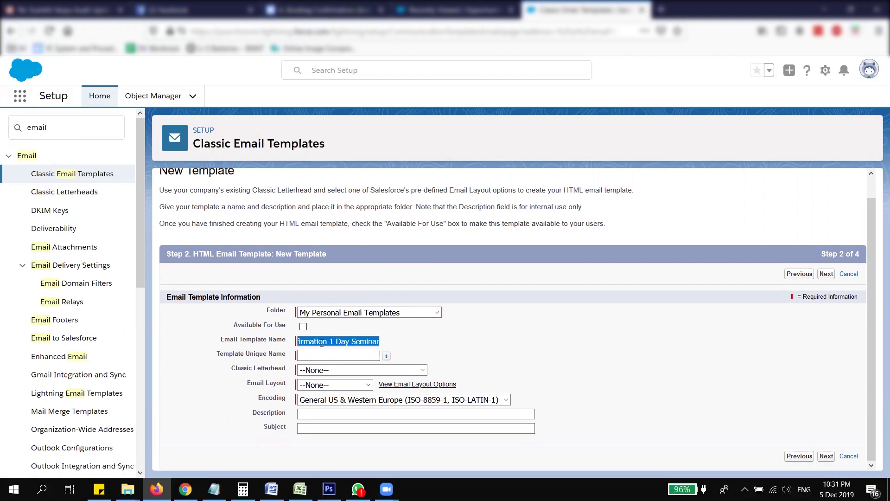
{"action": "type", "text": "Co"}
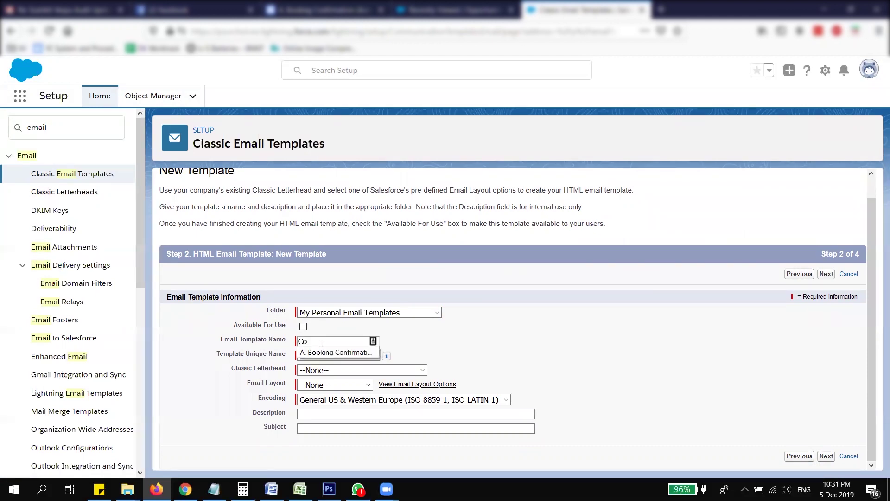
{"action": "type", "text": "ed"}
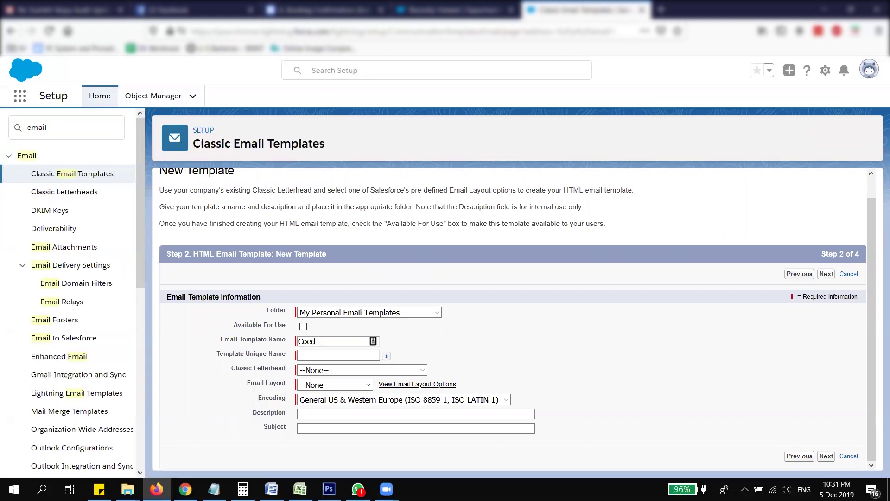
{"action": "type", "text": " 1 Week"}
{"action": "type", "text": " Before"}
{"action": "type", "text": " Seminar Date"}
{"action": "left_click", "coordinate": [323, 355]}
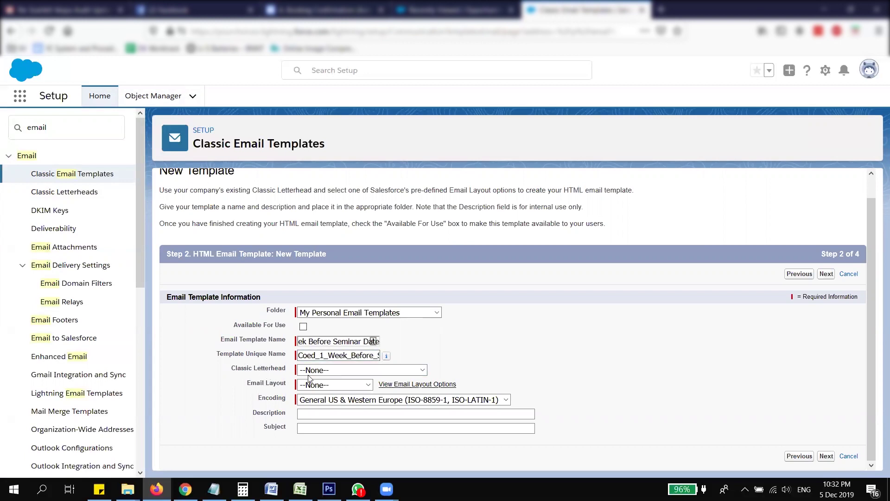
{"action": "left_click", "coordinate": [317, 370]}
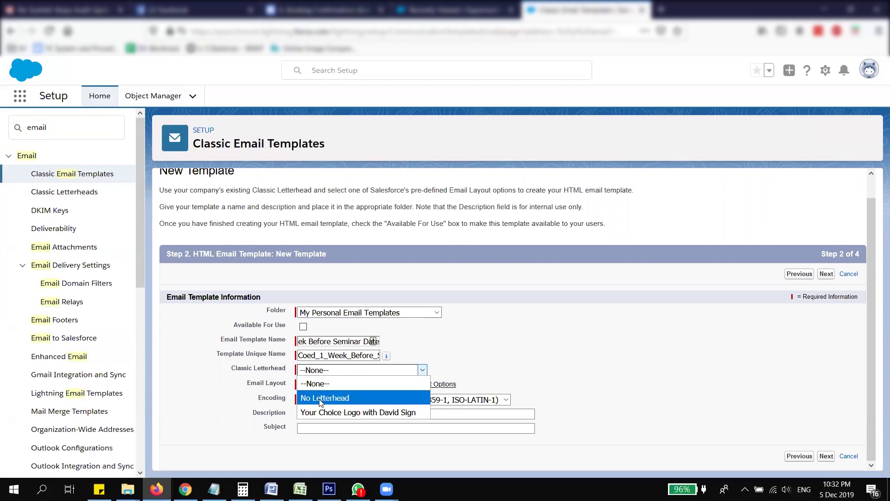
{"action": "left_click", "coordinate": [321, 398]}
Step: Compare the available email layouts, from Free Form Letter to Promotion, in the layout options preview and close it
{"action": "left_click", "coordinate": [322, 386]}
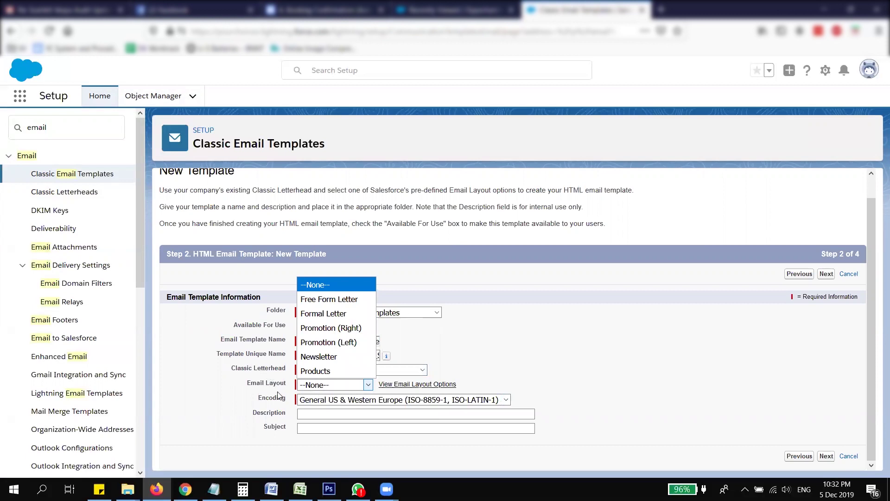
{"action": "left_click", "coordinate": [234, 356]}
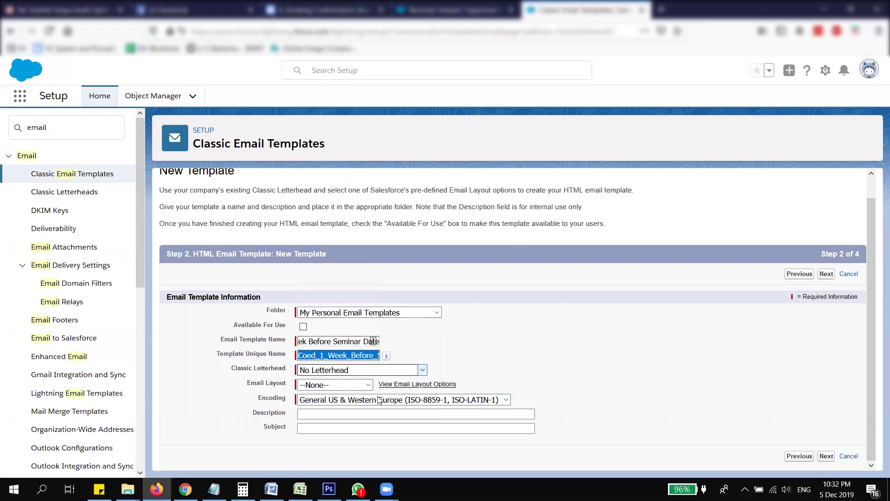
{"action": "left_click", "coordinate": [415, 384]}
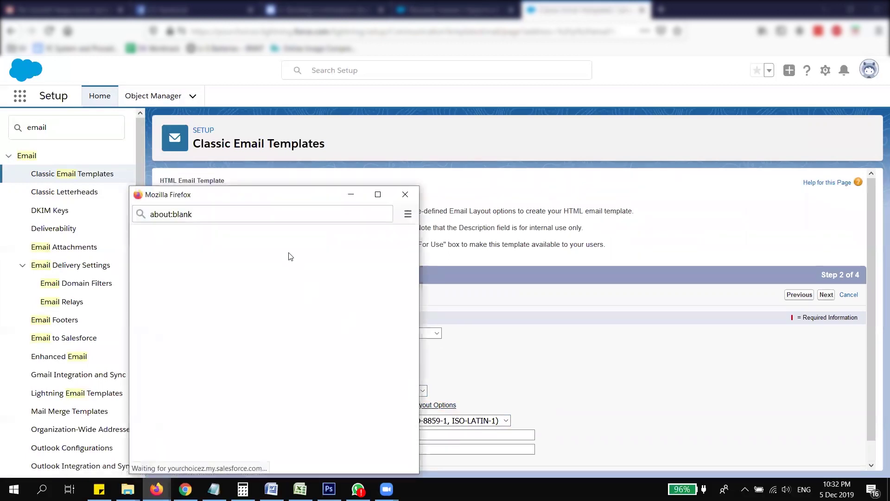
{"action": "left_click_drag", "start_coordinate": [266, 204], "coordinate": [261, 177]}
{"action": "scroll", "coordinate": [248, 286], "scroll_direction": "down", "scroll_amount": 10}
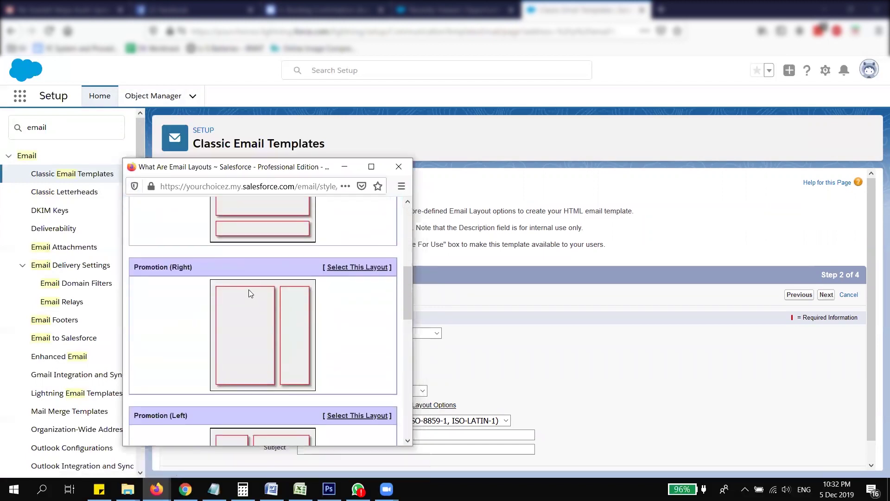
{"action": "scroll", "coordinate": [256, 320], "scroll_direction": "down", "scroll_amount": 4}
{"action": "scroll", "coordinate": [254, 327], "scroll_direction": "up", "scroll_amount": 12}
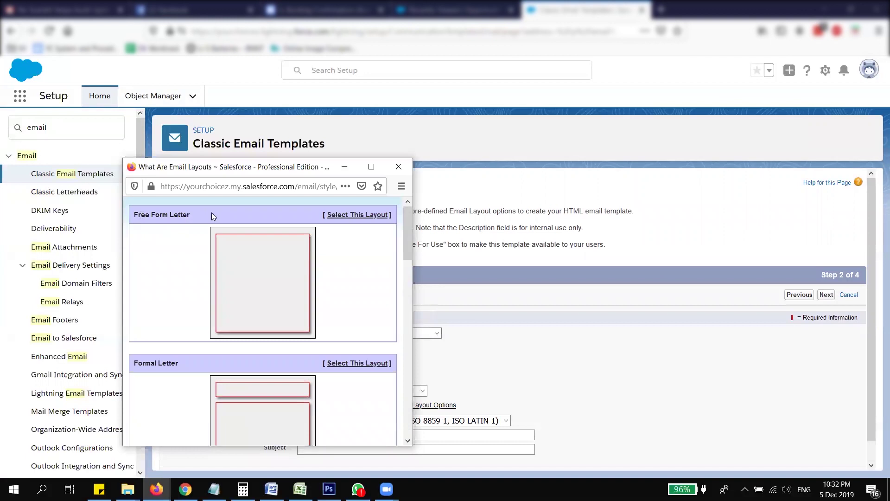
{"action": "left_click", "coordinate": [398, 167]}
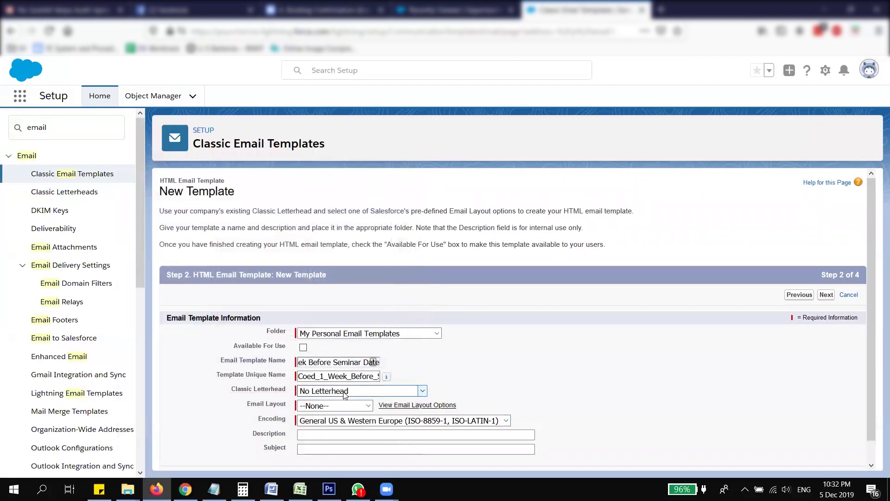
Step: Keep No Letterhead as the Classic Letterhead and set the Email Layout to Free Form Letter
{"action": "left_click", "coordinate": [345, 392]}
{"action": "left_click", "coordinate": [332, 419]}
{"action": "left_click", "coordinate": [334, 404]}
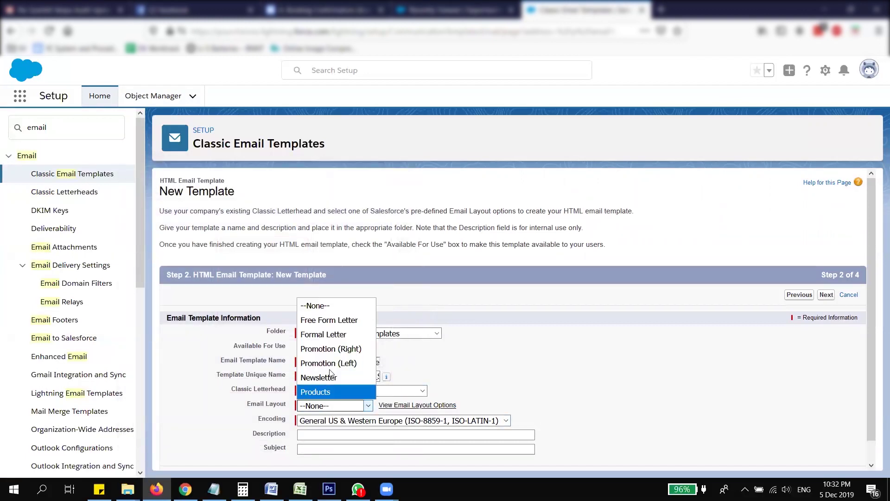
{"action": "left_click", "coordinate": [327, 317]}
Step: Describe the template as "Reminder email 1 week before the seminar date", set the subject to "See you next week!" and continue to the HTML version
{"action": "scroll", "coordinate": [464, 404], "scroll_direction": "down", "scroll_amount": 1}
{"action": "left_click", "coordinate": [344, 415]}
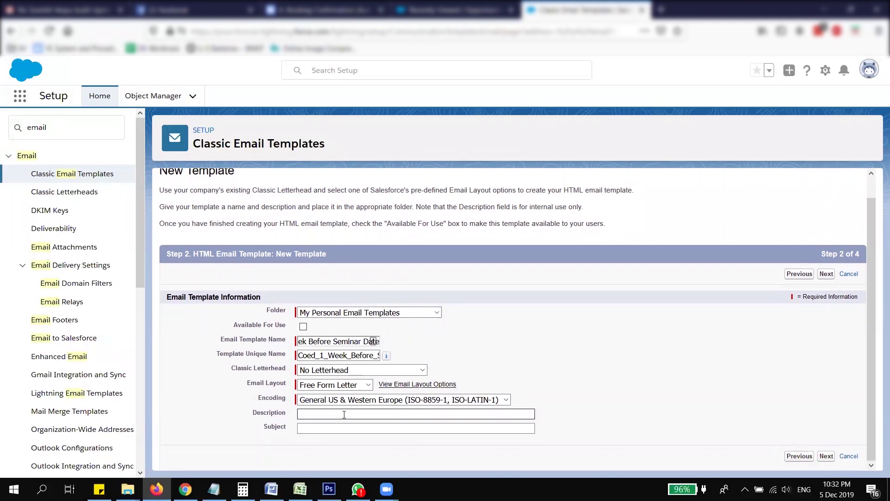
{"action": "type", "text": "Email will b"}
{"action": "key", "text": "ctrl+a"}
{"action": "type", "text": "Reminder email 1 week before the seminar date"}
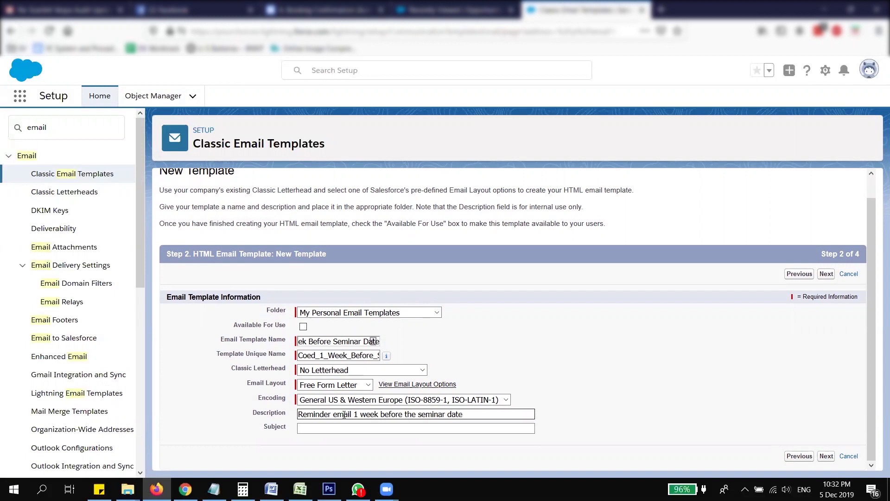
{"action": "left_click", "coordinate": [365, 427]}
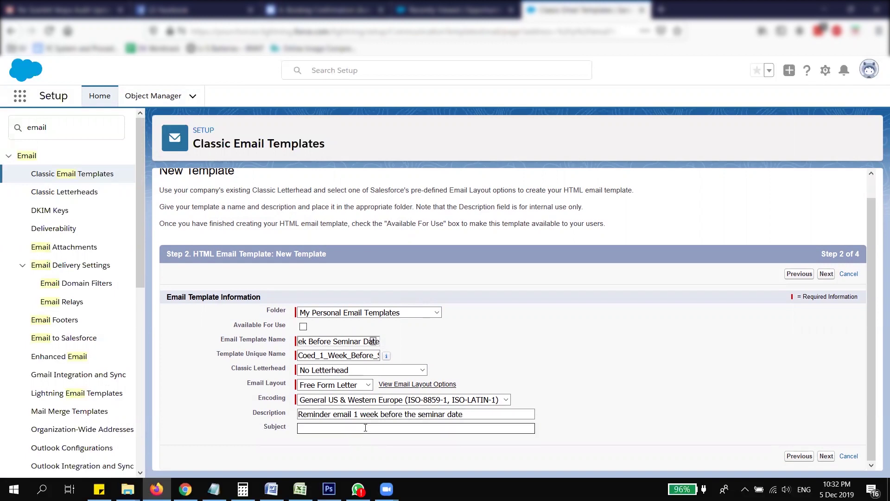
{"action": "type", "text": "See you next week!"}
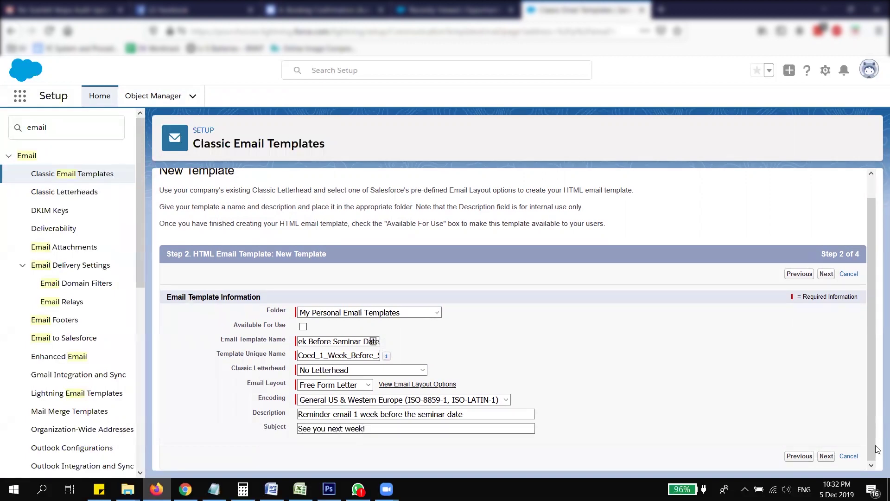
{"action": "left_click", "coordinate": [825, 456]}
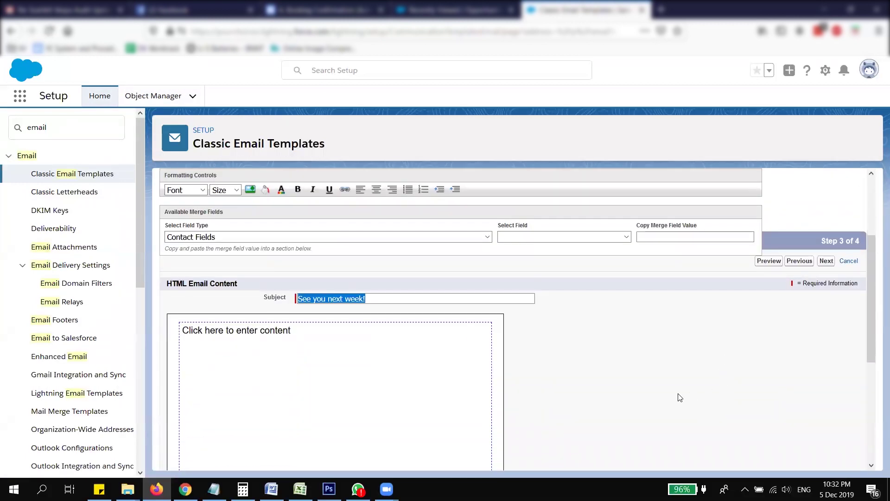
Step: Set the available merge fields' type to Opportunity Fields
{"action": "scroll", "coordinate": [680, 396], "scroll_direction": "up", "scroll_amount": 3}
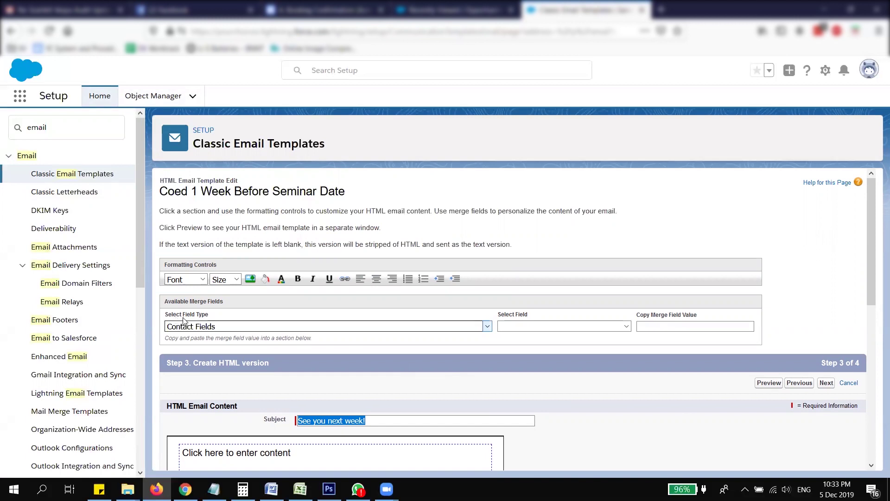
{"action": "key", "text": "Down"}
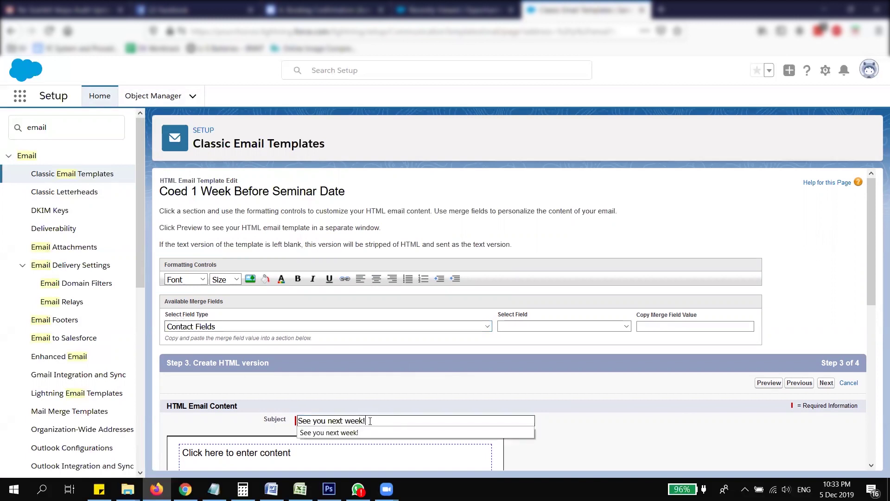
{"action": "left_click", "coordinate": [212, 329]}
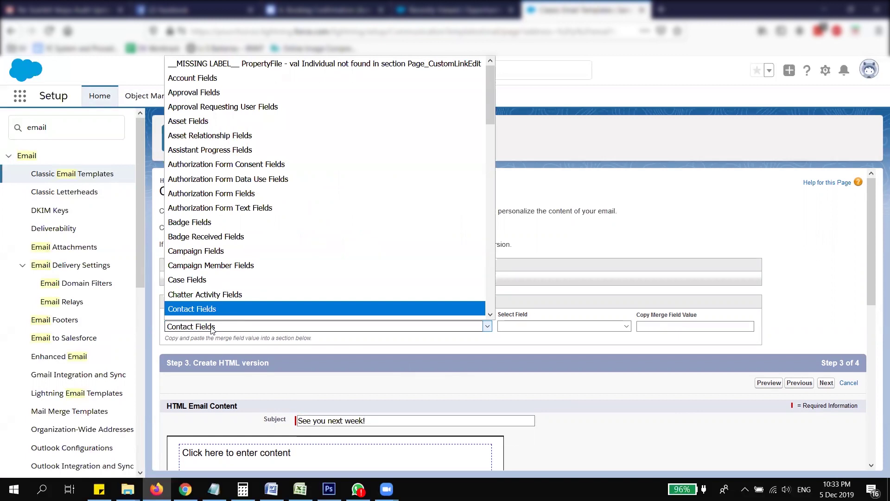
{"action": "key", "text": "o"}
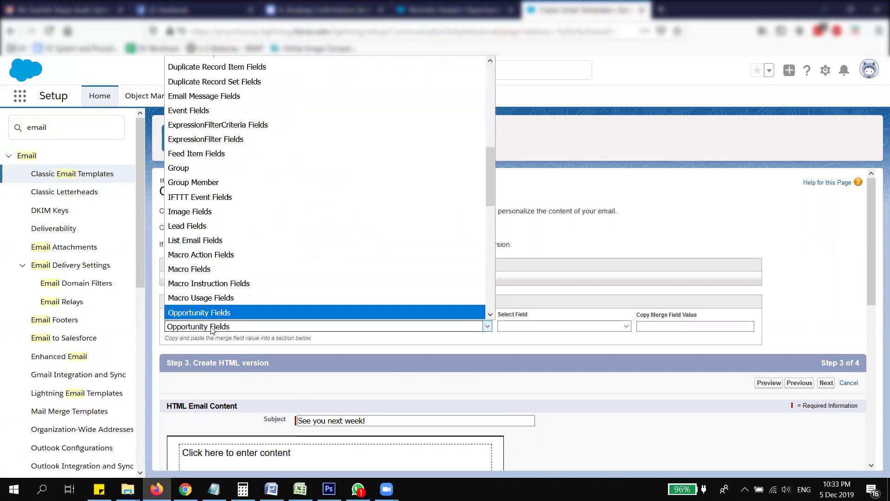
{"action": "key", "text": "Down"}
{"action": "scroll", "coordinate": [235, 199], "scroll_direction": "down", "scroll_amount": 2}
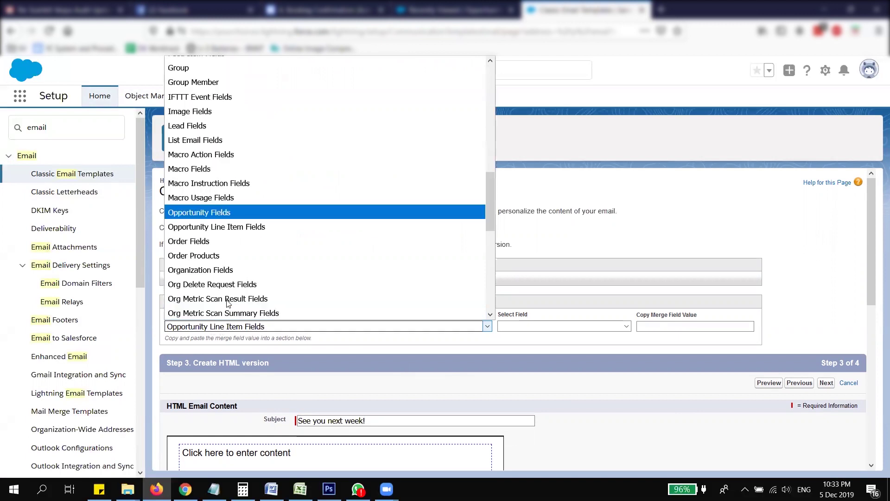
{"action": "left_click", "coordinate": [233, 212]}
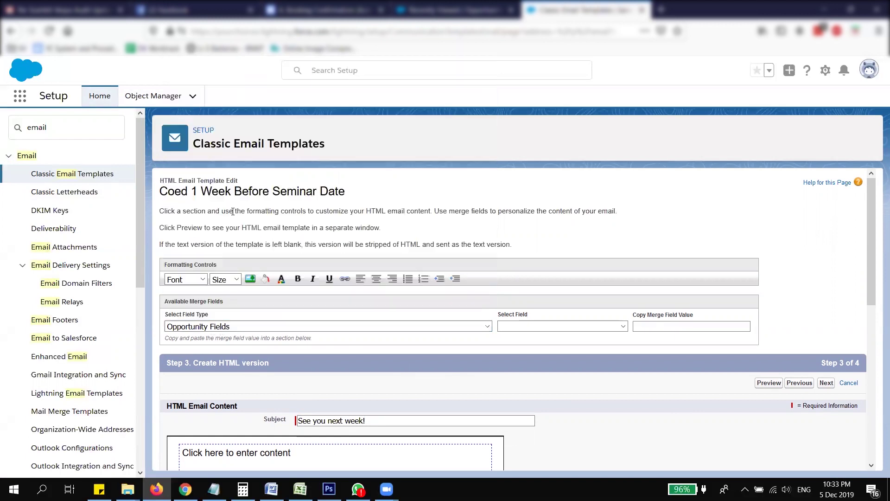
Step: Choose the custom Contact Person field and copy its merge field value
{"action": "left_click", "coordinate": [540, 327]}
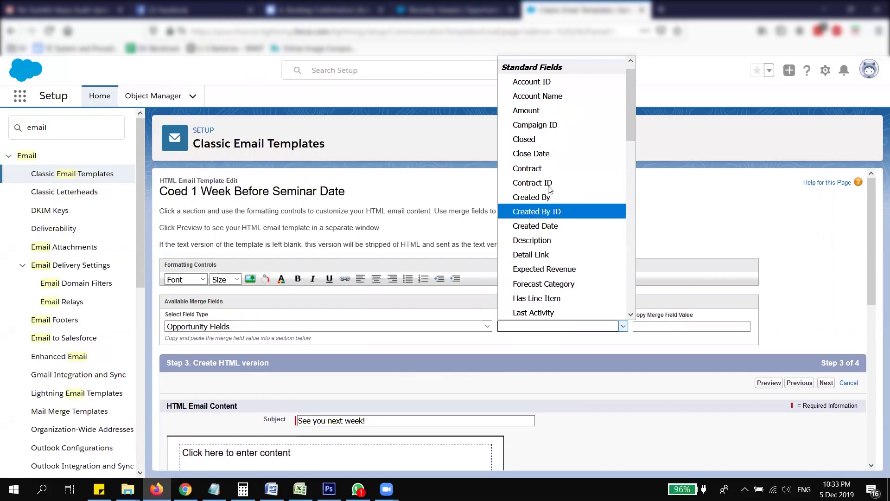
{"action": "scroll", "coordinate": [556, 170], "scroll_direction": "down", "scroll_amount": 2}
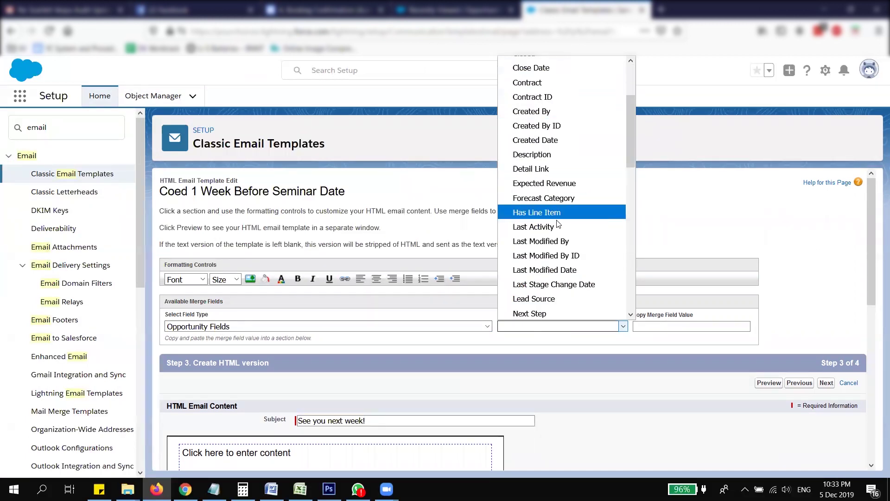
{"action": "scroll", "coordinate": [558, 257], "scroll_direction": "down", "scroll_amount": 5}
{"action": "scroll", "coordinate": [558, 258], "scroll_direction": "down", "scroll_amount": 5}
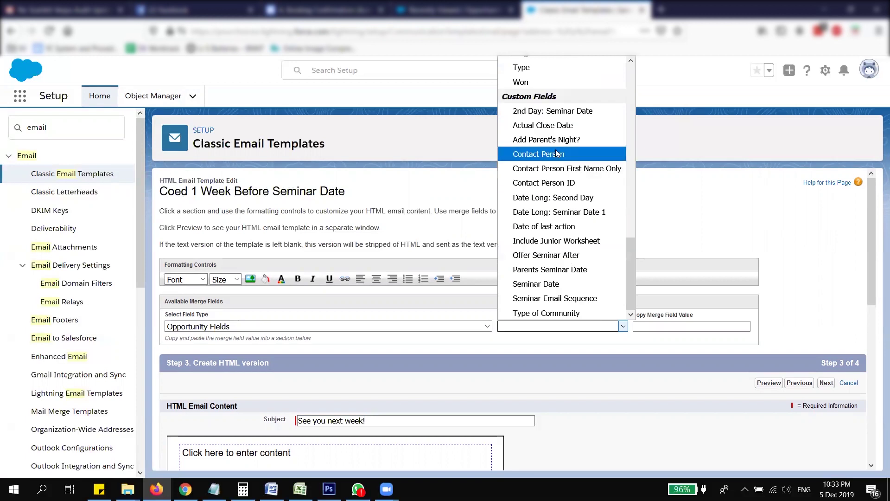
{"action": "left_click", "coordinate": [552, 154]}
{"action": "left_click", "coordinate": [663, 327]}
{"action": "key", "text": "ctrl+c"}
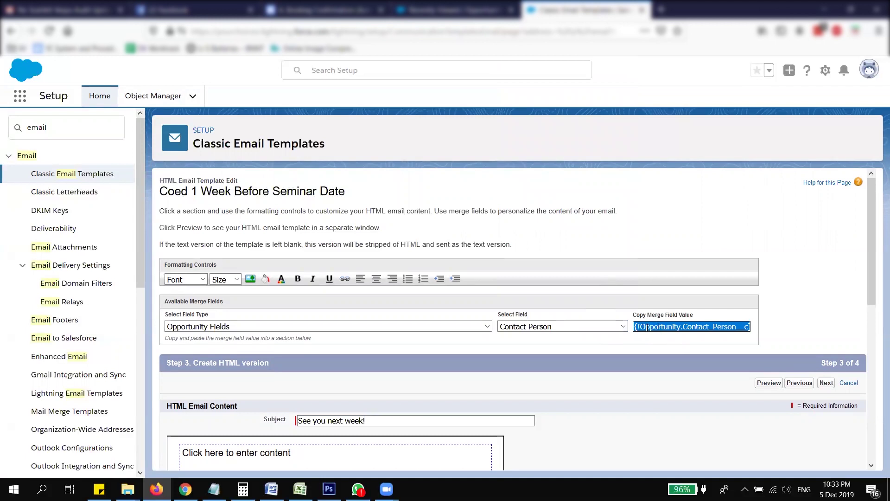
Step: Put the copied merge field before the subject text so it reads "{!Opportunity.Contact_Person__c}, see you next week!"
{"action": "left_click", "coordinate": [372, 421]}
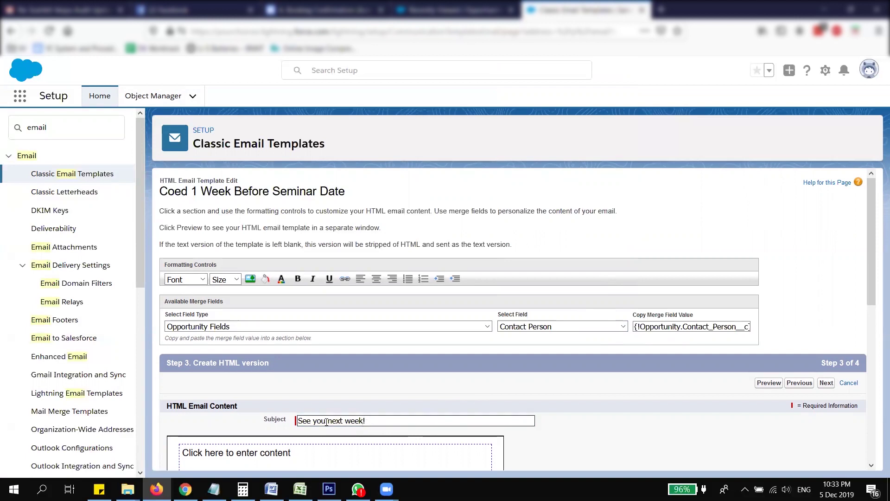
{"action": "left_click", "coordinate": [300, 421]}
{"action": "key", "text": "ctrl+v"}
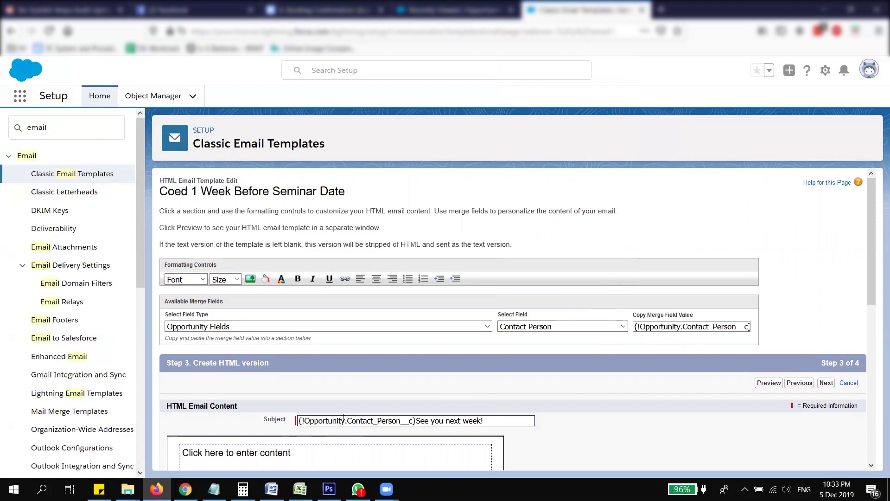
{"action": "type", "text": ","}
{"action": "key", "text": "Delete"}
{"action": "type", "text": "s"}
{"action": "left_click", "coordinate": [510, 420]}
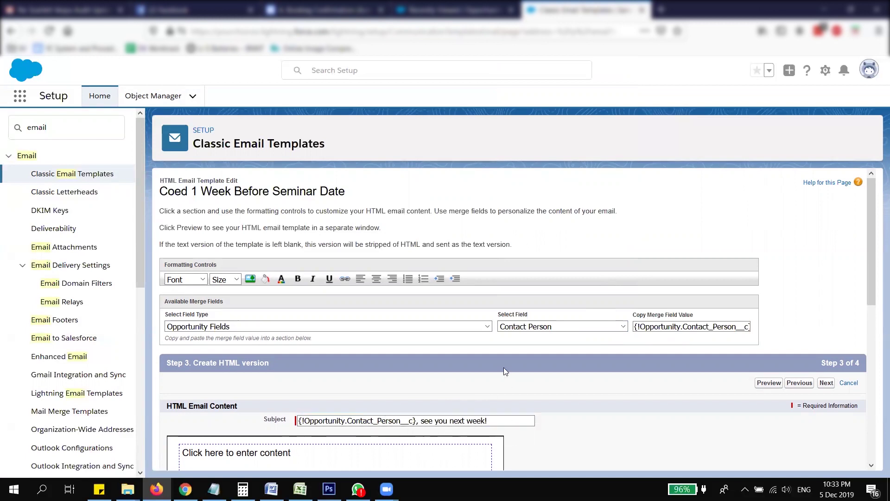
Step: Replace the subject with "Seminar reminder for {!Opportunity.Account}", using the Account Name merge field of the opportunity
{"action": "left_click", "coordinate": [551, 327]}
{"action": "scroll", "coordinate": [558, 293], "scroll_direction": "down", "scroll_amount": 1}
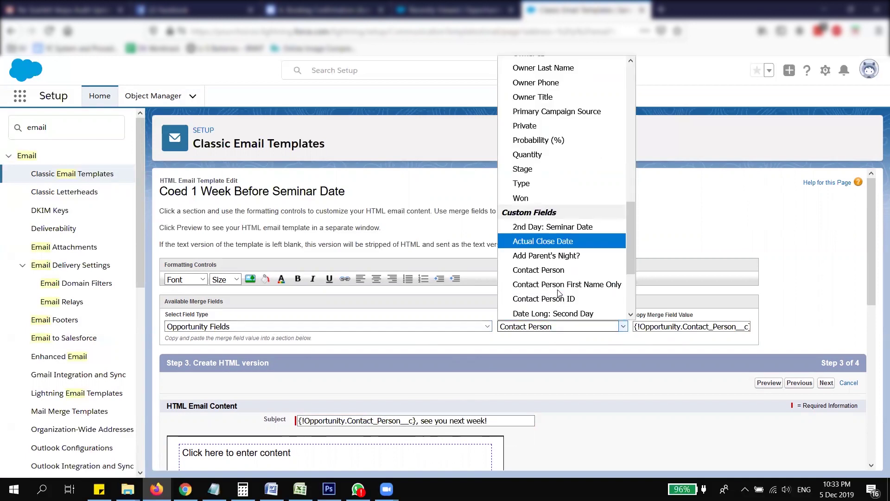
{"action": "left_click_drag", "start_coordinate": [634, 251], "coordinate": [634, 110]}
{"action": "left_click", "coordinate": [556, 109]}
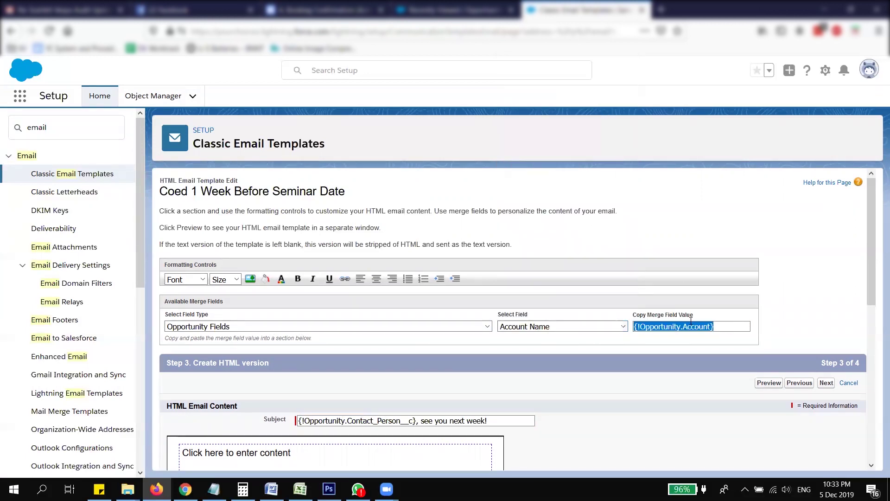
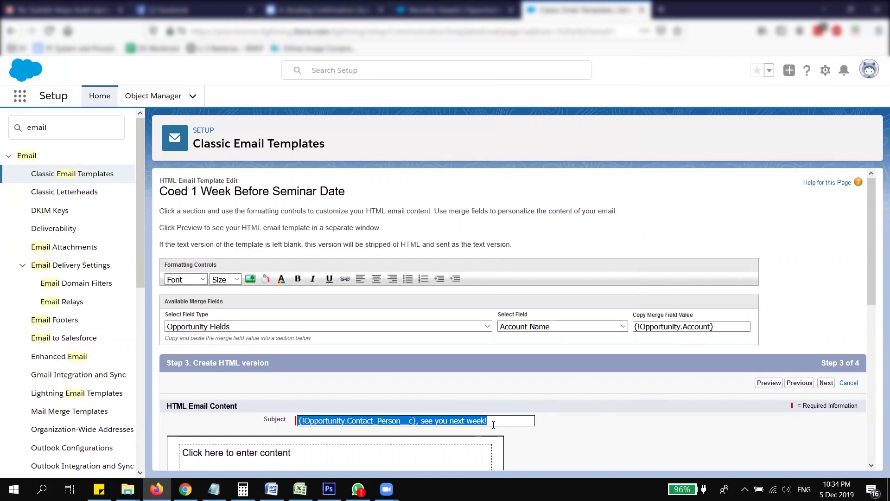
{"action": "type", "text": "reminde"}
{"action": "key", "text": "ctrl+a"}
{"action": "type", "text": "Semina"}
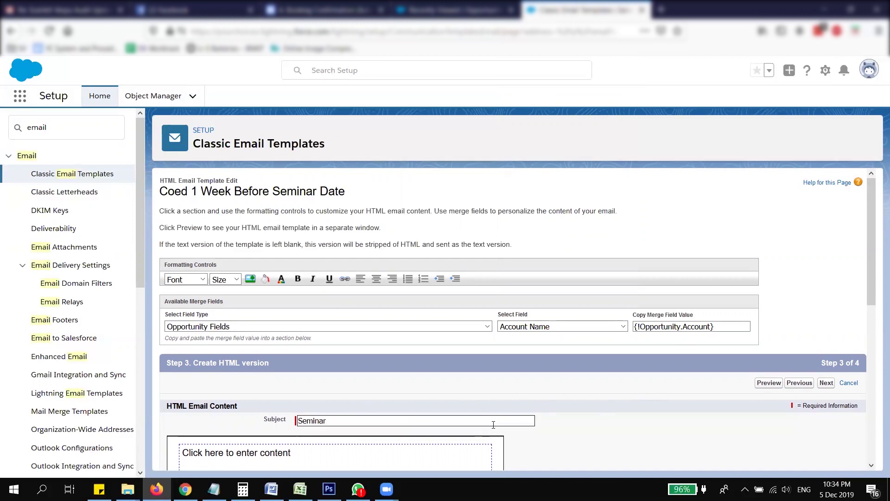
{"action": "type", "text": "r reminder for"}
{"action": "type", "text": "{!Opportunity.Account}"}
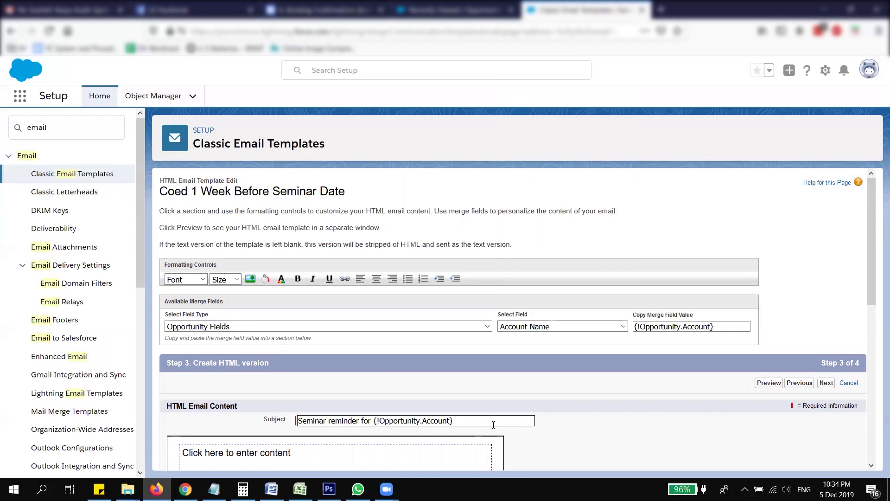
Step: Clear the whole subject line of the HTML email
{"action": "left_click", "coordinate": [652, 328]}
{"action": "triple_click", "coordinate": [472, 421]}
{"action": "key", "text": "BackSpace"}
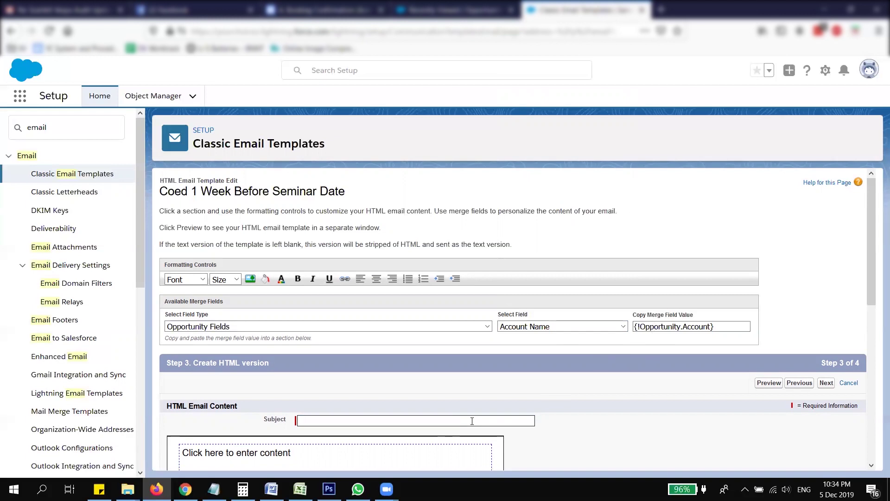
{"action": "left_click", "coordinate": [580, 329]}
{"action": "left_click_drag", "start_coordinate": [629, 131], "coordinate": [627, 274]}
{"action": "left_click", "coordinate": [573, 193]}
{"action": "left_click", "coordinate": [390, 419]}
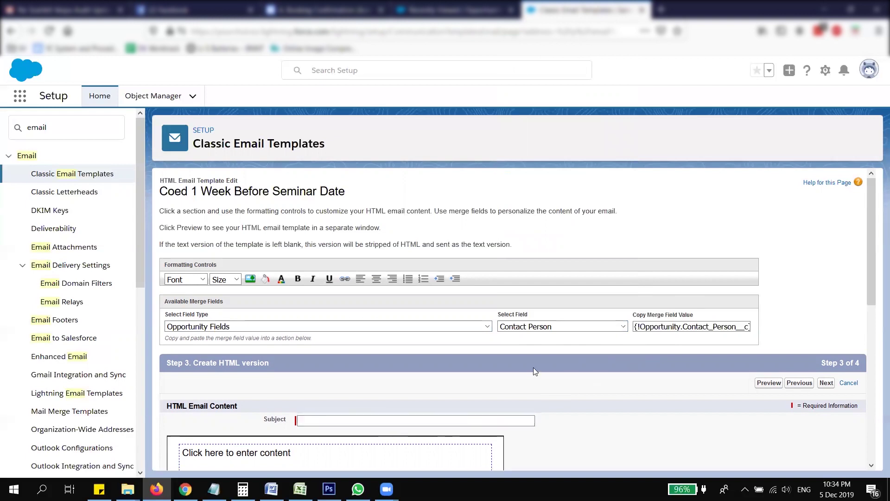
{"action": "left_click", "coordinate": [592, 330]}
{"action": "left_click_drag", "start_coordinate": [630, 231], "coordinate": [639, 123]}
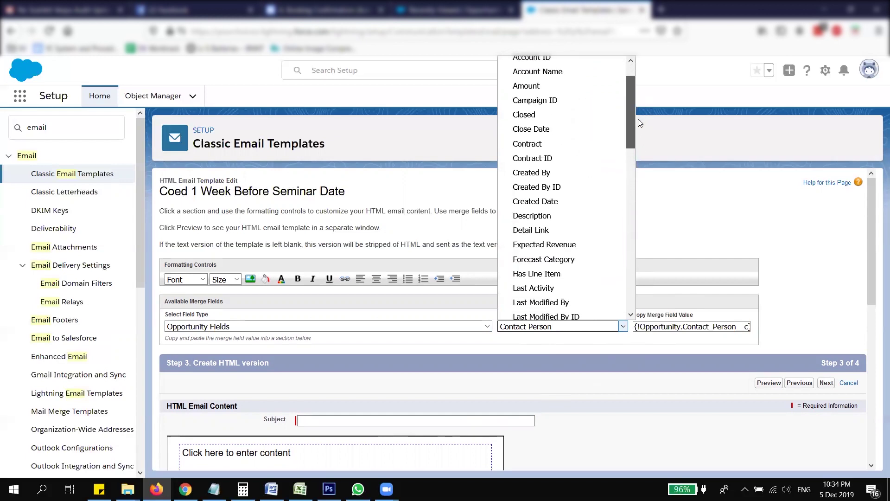
{"action": "left_click", "coordinate": [336, 327]}
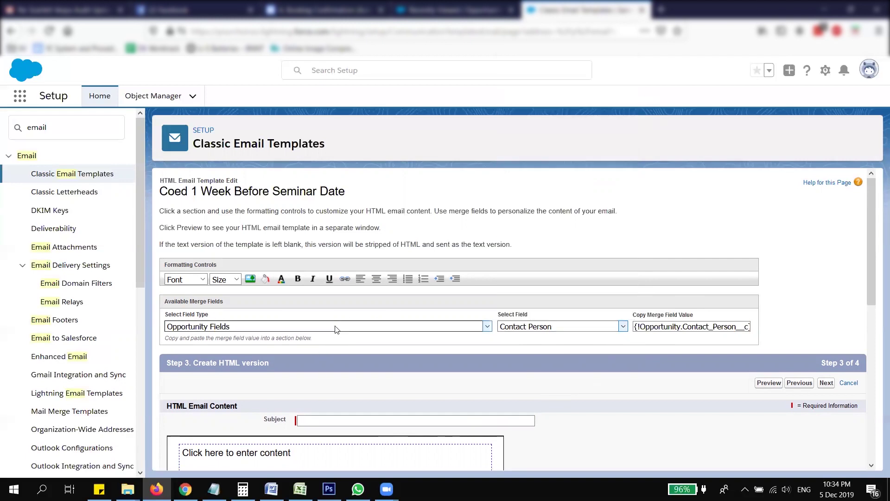
Step: Insert the First Name merge field from Contact Fields, {!Contact.FirstName}, into the empty subject line
{"action": "left_click", "coordinate": [336, 327]}
{"action": "scroll", "coordinate": [336, 328], "scroll_direction": "up", "scroll_amount": 4}
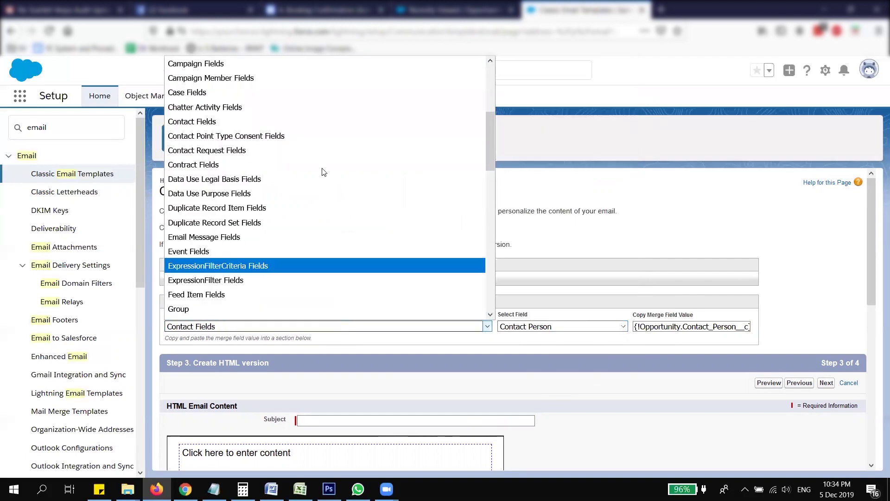
{"action": "left_click", "coordinate": [362, 121]}
{"action": "left_click", "coordinate": [600, 327]}
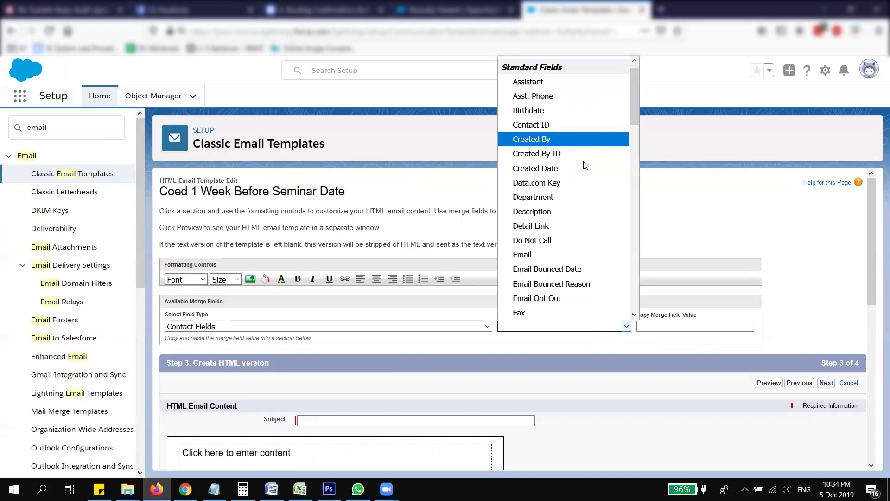
{"action": "scroll", "coordinate": [582, 194], "scroll_direction": "down", "scroll_amount": 3}
{"action": "left_click", "coordinate": [578, 213]}
{"action": "key", "text": "ctrl+c"}
{"action": "left_click", "coordinate": [336, 421]}
{"action": "key", "text": "ctrl+v"}
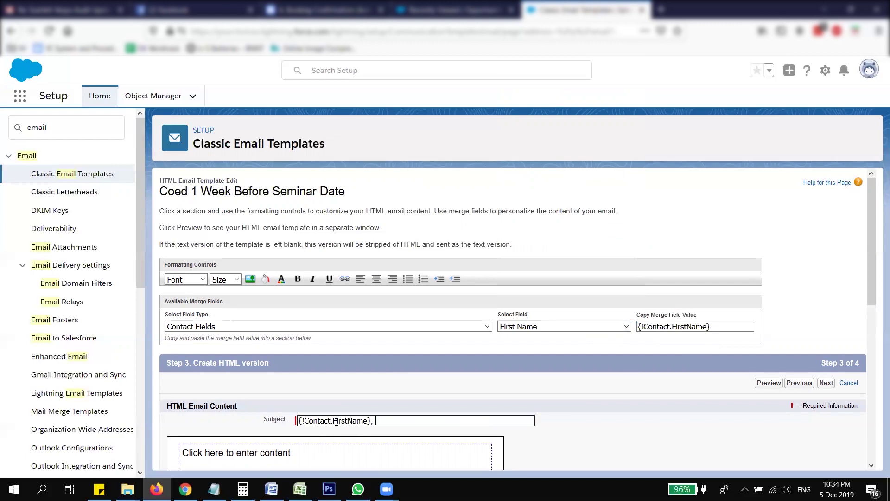
Step: Complete the subject after the merge field with ", see you next week!"
{"action": "type", "text": ", See"}
{"action": "key", "text": "BackSpace"}
{"action": "key", "text": "BackSpace"}
{"action": "key", "text": "BackSpace"}
{"action": "key", "text": "BackSpace"}
{"action": "type", "text": "see you next week!"}
Step: Begin the email body with "Hi {!Contact.FirstName}," and a new paragraph "This is just a quick reminder for your seminar in"
{"action": "scroll", "coordinate": [391, 417], "scroll_direction": "down", "scroll_amount": 4}
{"action": "left_click", "coordinate": [326, 380]}
{"action": "scroll", "coordinate": [343, 367], "scroll_direction": "down", "scroll_amount": 3}
{"action": "scroll", "coordinate": [332, 342], "scroll_direction": "up", "scroll_amount": 3}
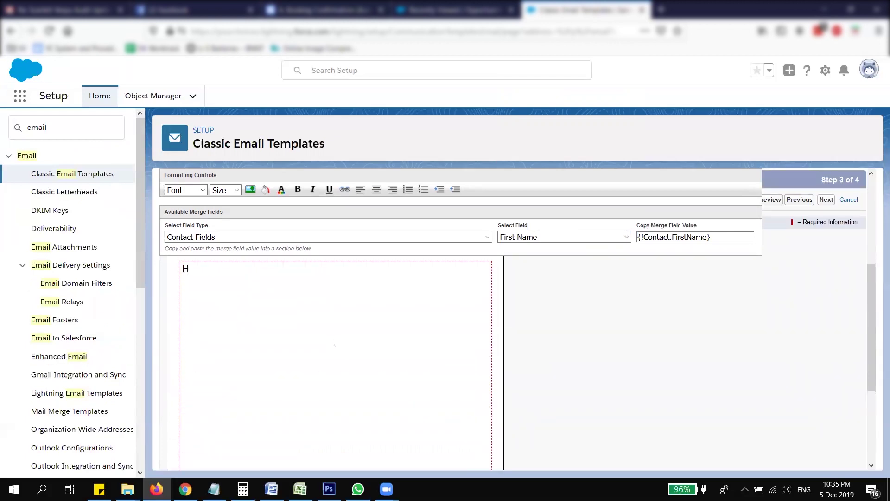
{"action": "key", "text": "ctrl+v"}
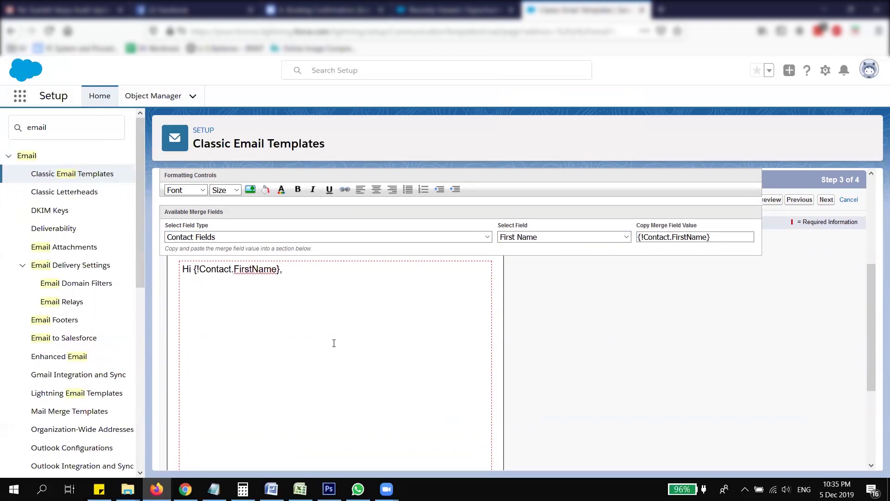
{"action": "type", "text": "This is just a quick reminder for your seminar in"}
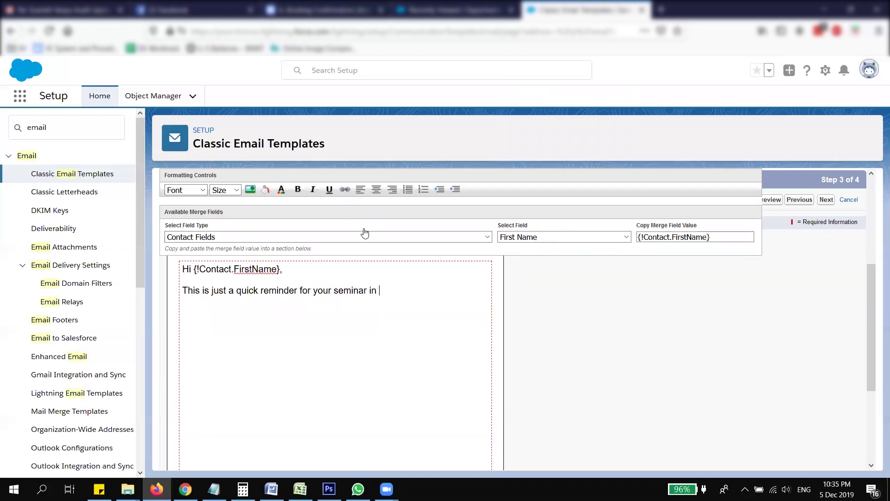
Step: Add the opportunity's Account Name merge field, {!Opportunity.Account}, at the end of the reminder sentence
{"action": "left_click", "coordinate": [358, 240]}
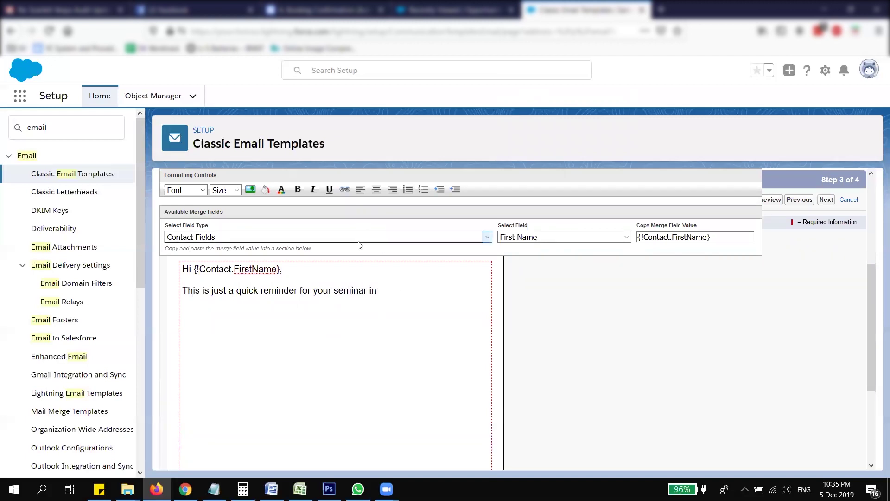
{"action": "key", "text": "Page_Down"}
{"action": "scroll", "coordinate": [320, 408], "scroll_direction": "up", "scroll_amount": 1}
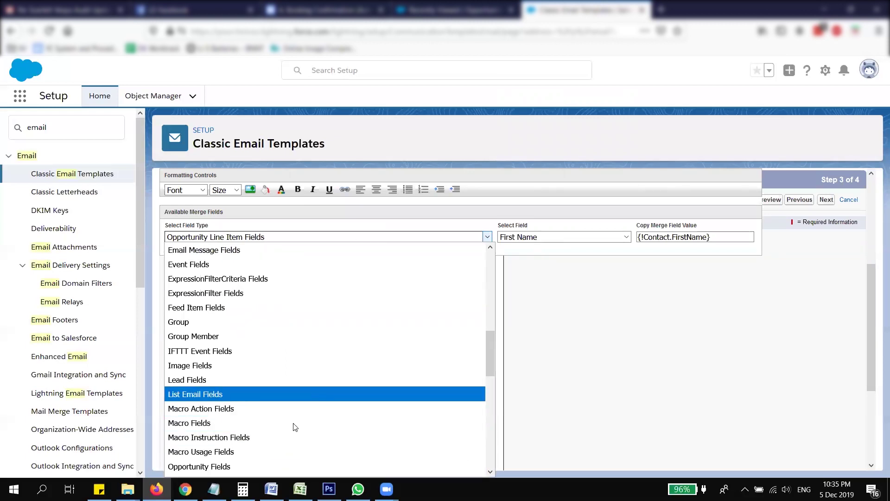
{"action": "left_click", "coordinate": [291, 466]}
{"action": "left_click", "coordinate": [557, 240]}
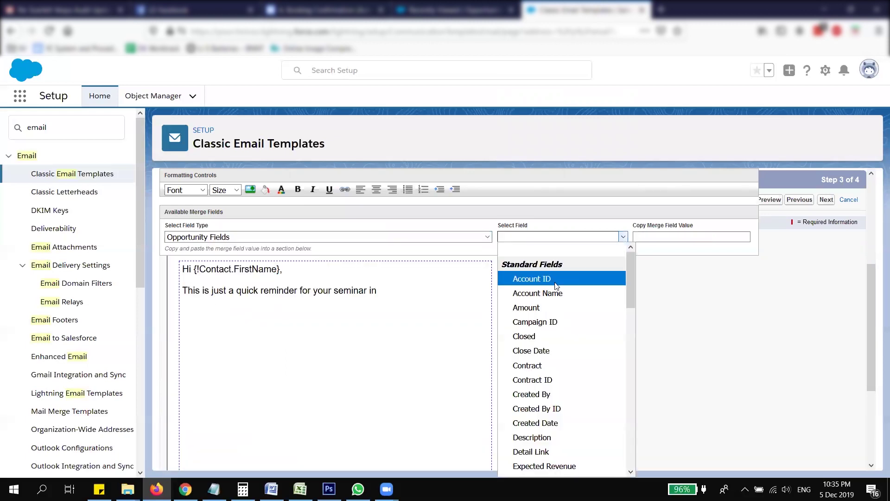
{"action": "left_click", "coordinate": [537, 292]}
{"action": "key", "text": "ctrl+c"}
{"action": "left_click", "coordinate": [405, 296]}
{"action": "key", "text": "ctrl+v"}
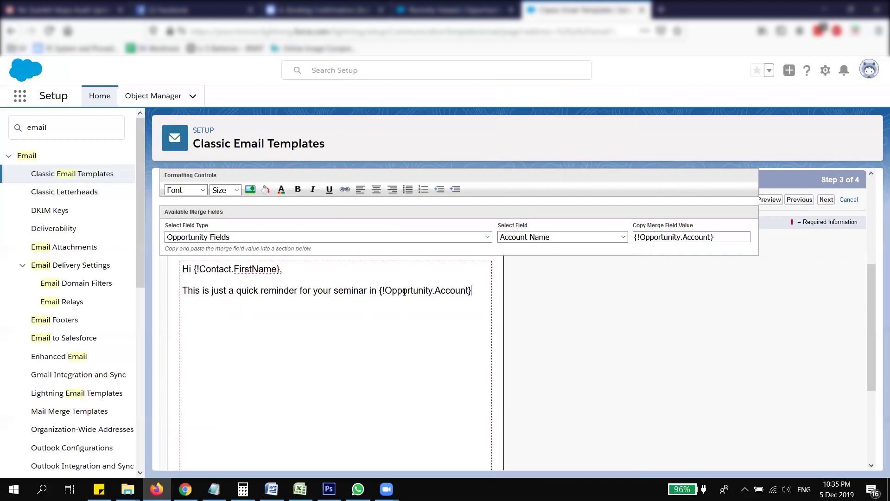
Step: Continue the reminder sentence with "on" followed by the opportunity's Seminar Date merge field, {!Opportunity.Seminar_Start_Date__c}
{"action": "type", "text": "on"}
{"action": "left_click", "coordinate": [550, 239]}
{"action": "type", "text": "seminar"}
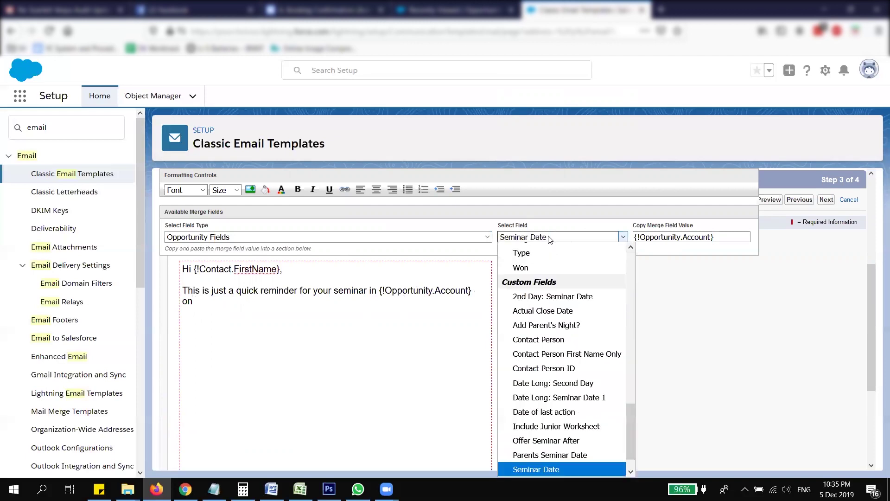
{"action": "left_click", "coordinate": [547, 469]}
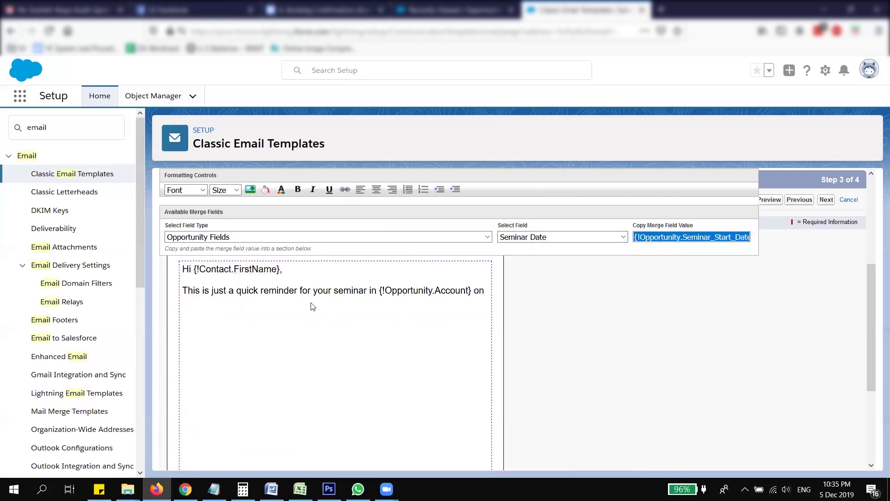
{"action": "left_click", "coordinate": [489, 294]}
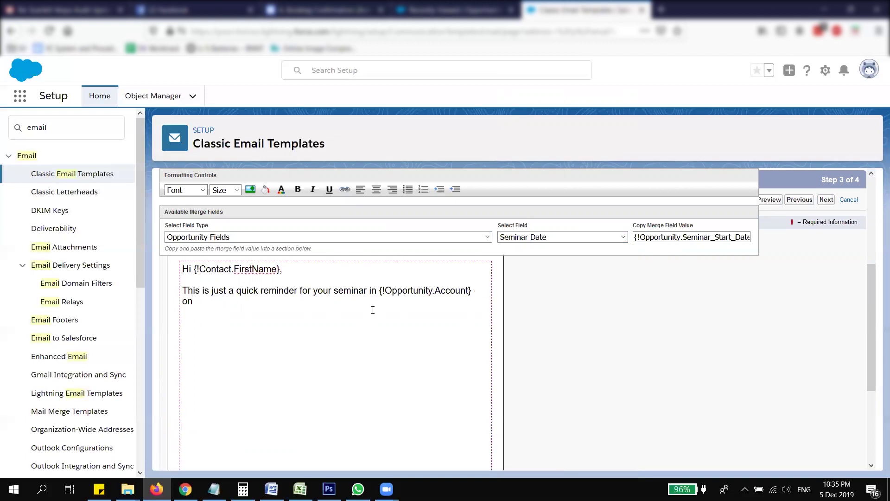
{"action": "key", "text": "ctrl+v"}
Step: Finish the body with ". Please confirm that everything is set up." and a "Kind regards," closing signed with the sender's first name
{"action": "type", "text": ". Plea"}
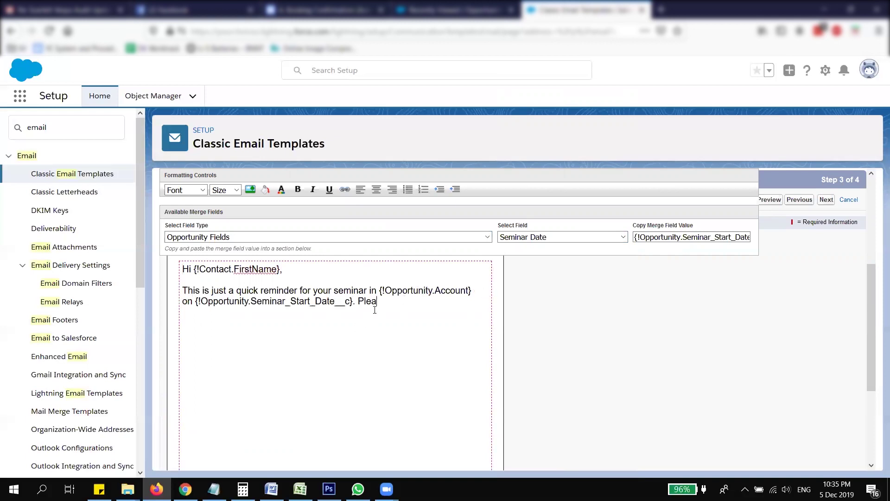
{"action": "type", "text": "se confirm that everythi"}
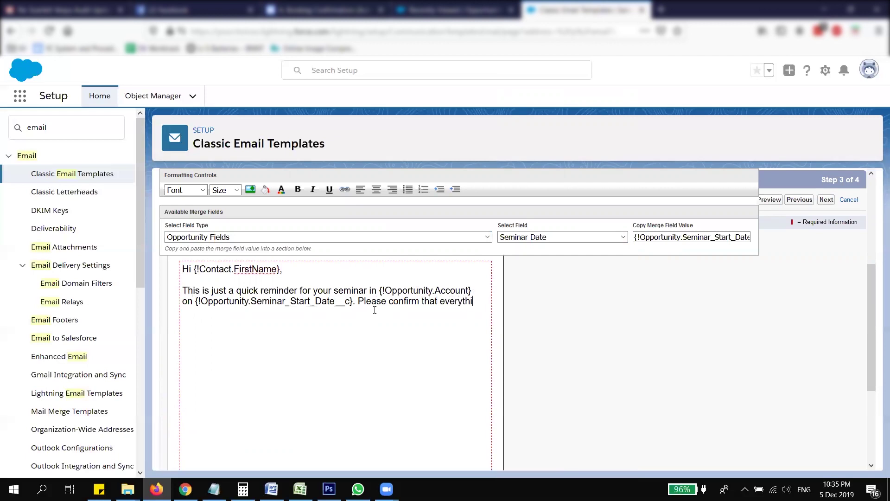
{"action": "type", "text": "ng is sett"}
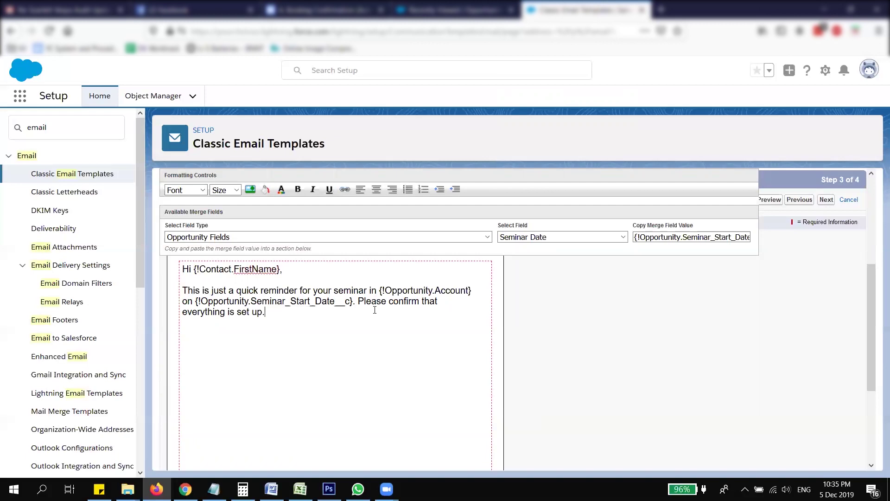
{"action": "type", "text": "Kind regards,Ge"}
{"action": "scroll", "coordinate": [387, 316], "scroll_direction": "down", "scroll_amount": 3}
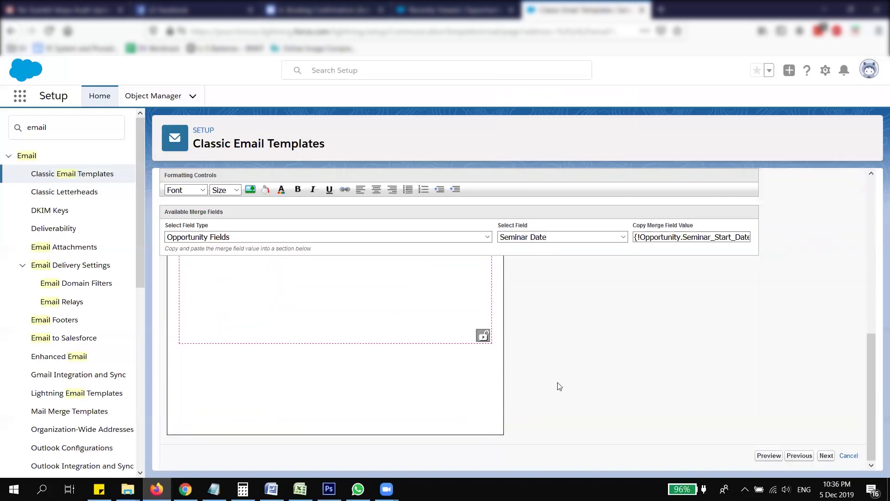
{"action": "scroll", "coordinate": [388, 329], "scroll_direction": "up", "scroll_amount": 3}
{"action": "scroll", "coordinate": [409, 357], "scroll_direction": "down", "scroll_amount": 3}
Step: Create the text-only version by copying the text from the HTML version, and save the template
{"action": "left_click", "coordinate": [826, 455]}
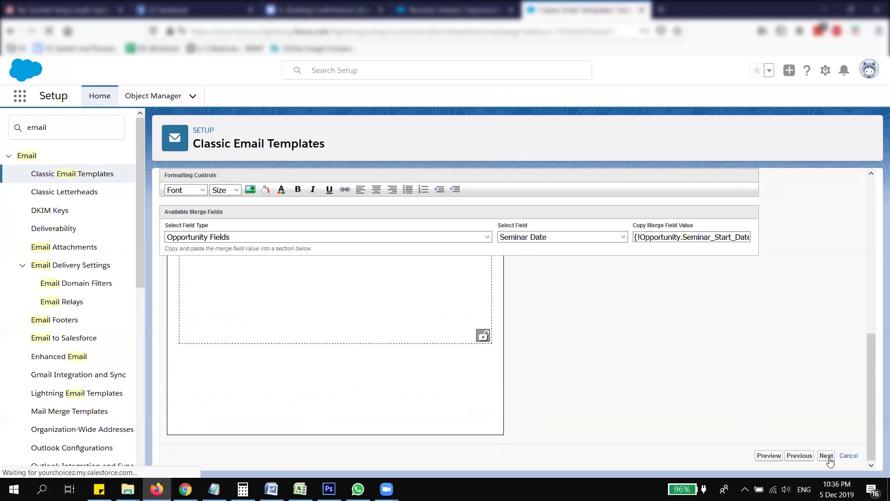
{"action": "scroll", "coordinate": [610, 362], "scroll_direction": "down", "scroll_amount": 2}
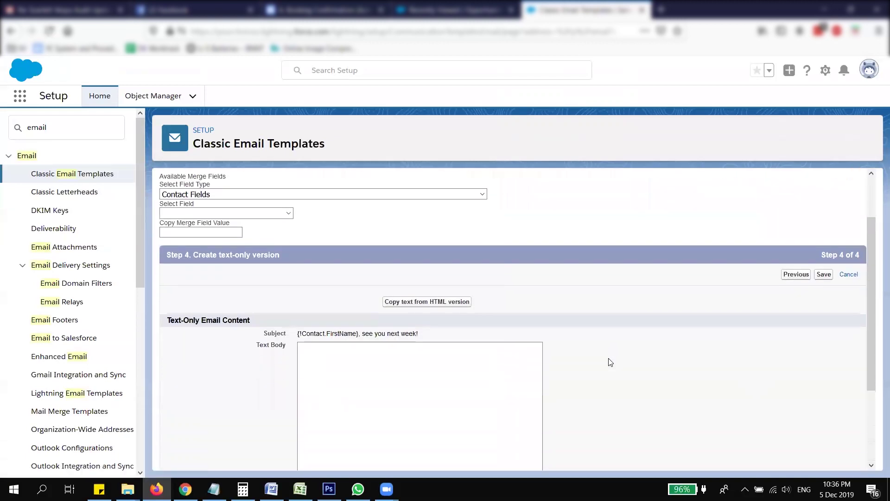
{"action": "scroll", "coordinate": [309, 253], "scroll_direction": "down", "scroll_amount": 2}
{"action": "left_click", "coordinate": [322, 254]}
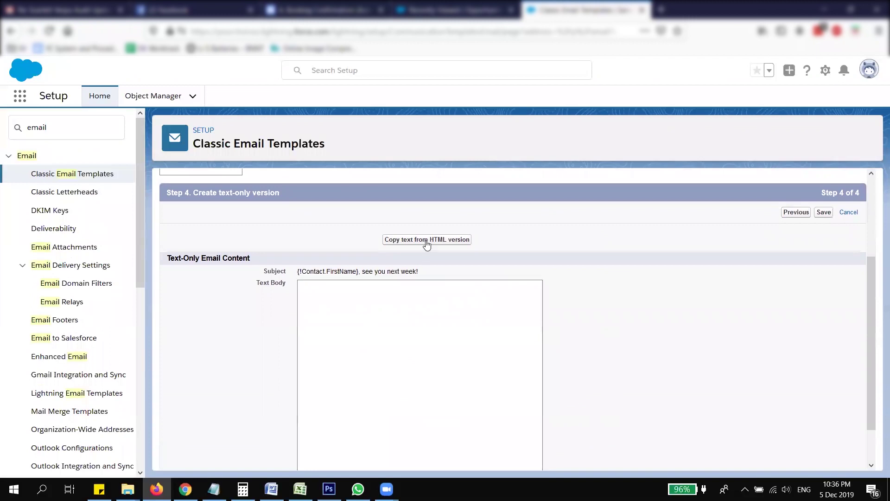
{"action": "left_click", "coordinate": [425, 240]}
{"action": "left_click", "coordinate": [466, 243]}
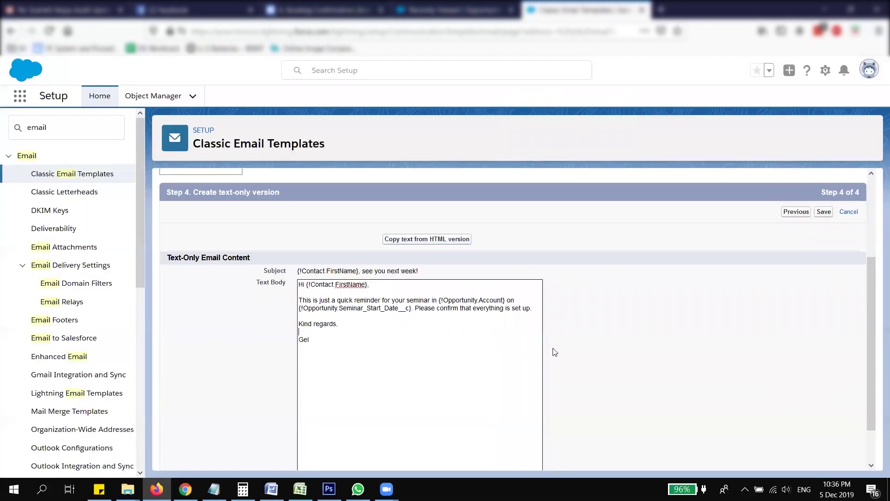
{"action": "scroll", "coordinate": [570, 354], "scroll_direction": "down", "scroll_amount": 1}
{"action": "left_click", "coordinate": [817, 457]}
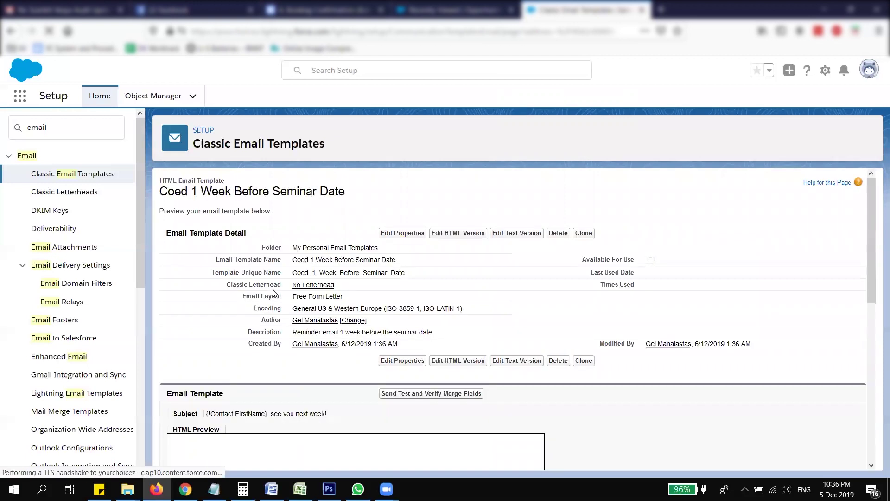
Step: Start a merge field test of the saved template and look up the test contact as the recipient record
{"action": "scroll", "coordinate": [273, 293], "scroll_direction": "down", "scroll_amount": 10}
{"action": "scroll", "coordinate": [273, 293], "scroll_direction": "up", "scroll_amount": 4}
{"action": "scroll", "coordinate": [274, 294], "scroll_direction": "down", "scroll_amount": 5}
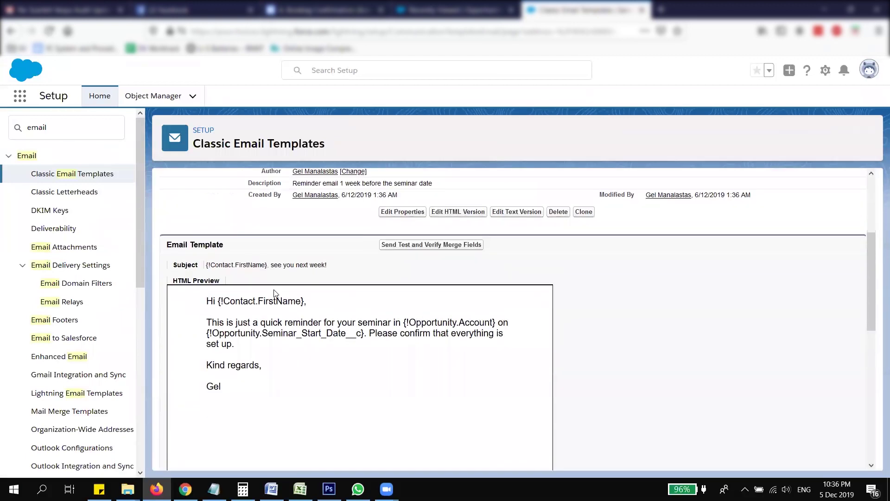
{"action": "scroll", "coordinate": [297, 295], "scroll_direction": "up", "scroll_amount": 5}
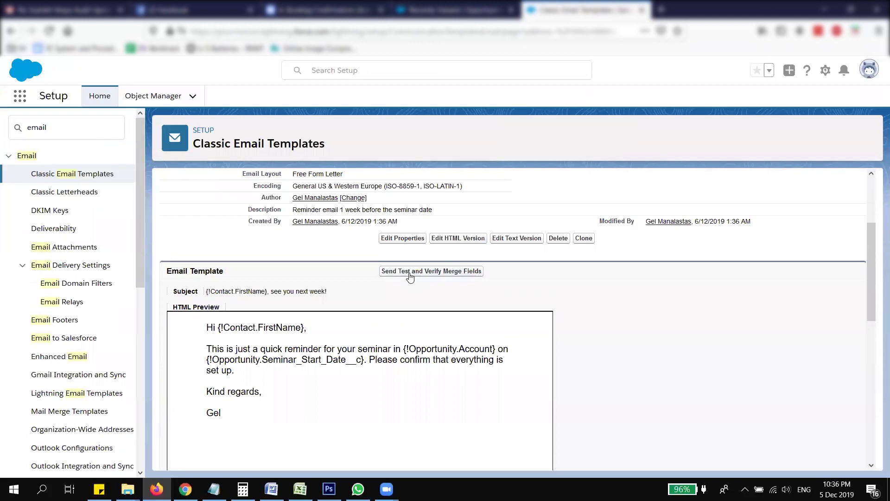
{"action": "left_click", "coordinate": [409, 274]}
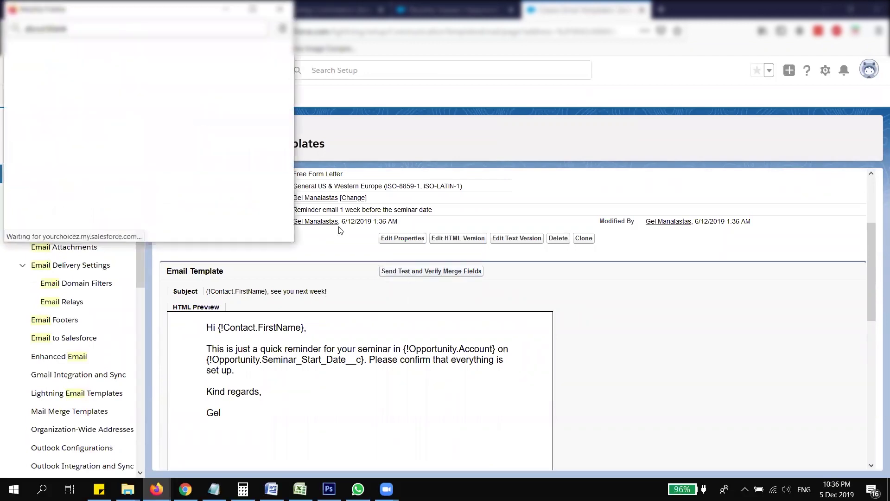
{"action": "type", "text": "gel"}
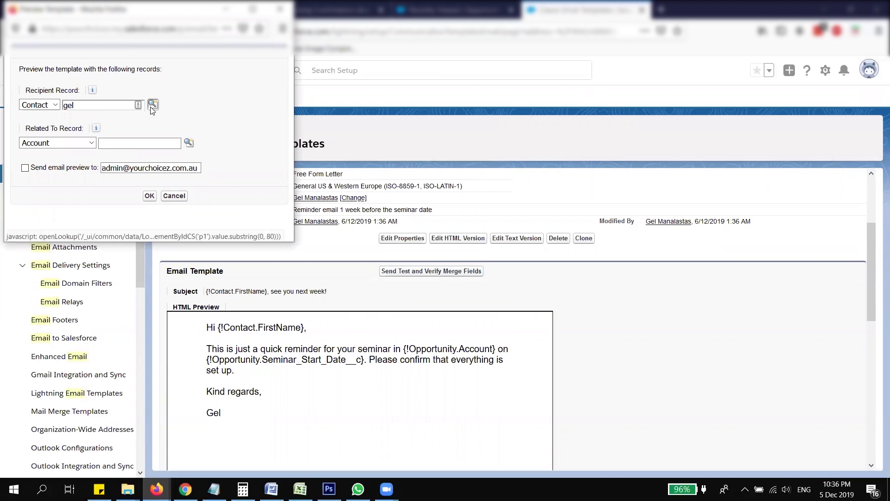
{"action": "left_click", "coordinate": [152, 105]}
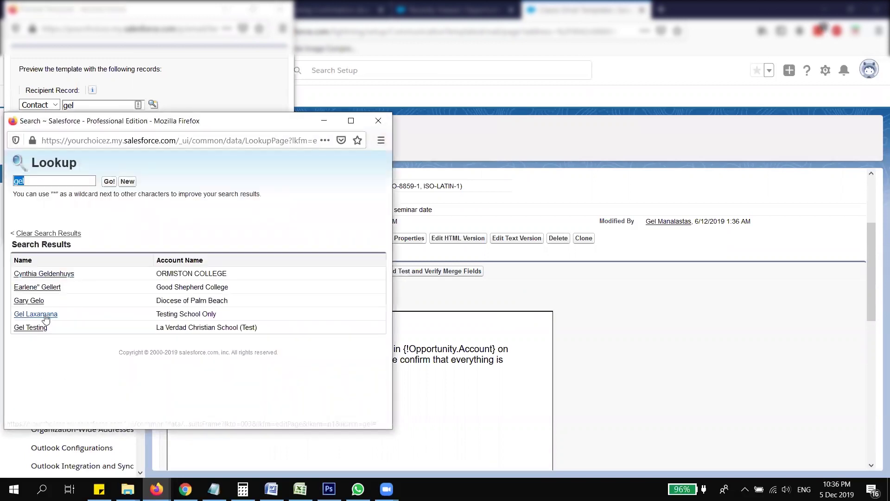
{"action": "left_click", "coordinate": [40, 327]}
Step: Relate the test to the La Verdad Christian School (Test) account and generate the template preview
{"action": "left_click", "coordinate": [120, 141]}
{"action": "type", "text": "la verdad"}
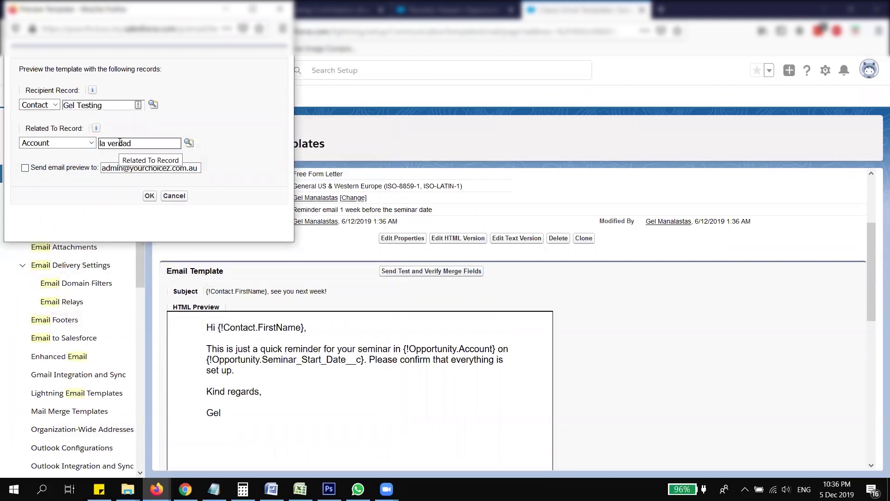
{"action": "left_click", "coordinate": [188, 143]}
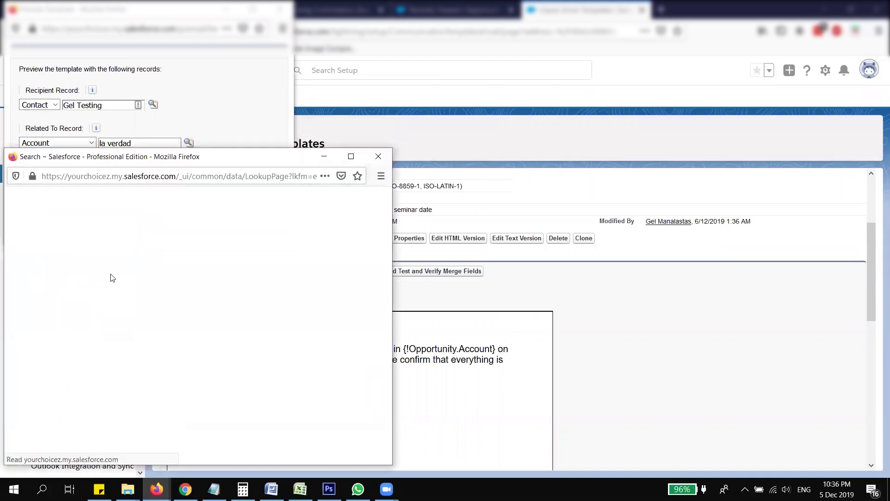
{"action": "left_click", "coordinate": [60, 309]}
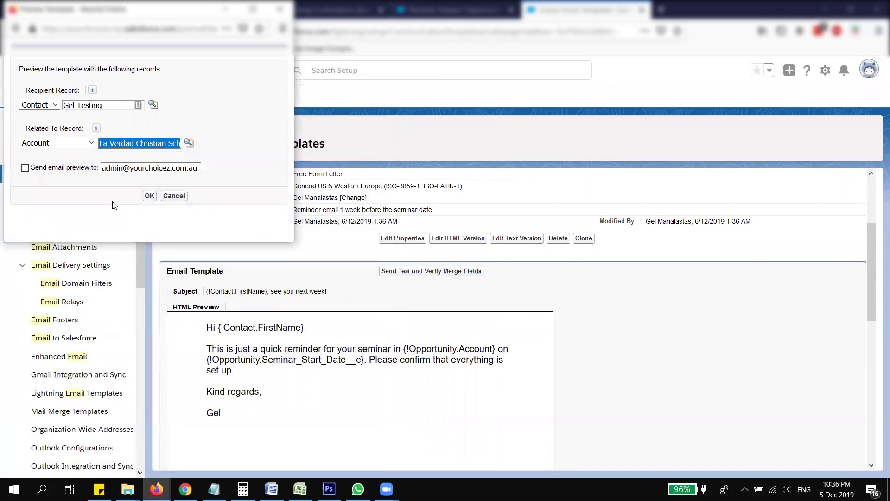
{"action": "left_click", "coordinate": [149, 196]}
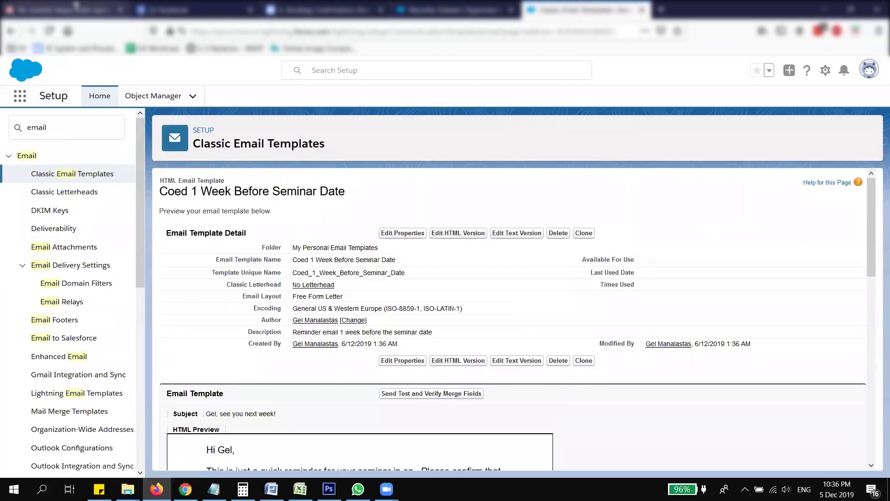
Step: Switch to Gmail, change to the Admin YourChoicez account, refresh its inbox and open the unread test reminder email
{"action": "left_click", "coordinate": [60, 10]}
{"action": "left_click", "coordinate": [805, 149]}
{"action": "left_click", "coordinate": [868, 74]}
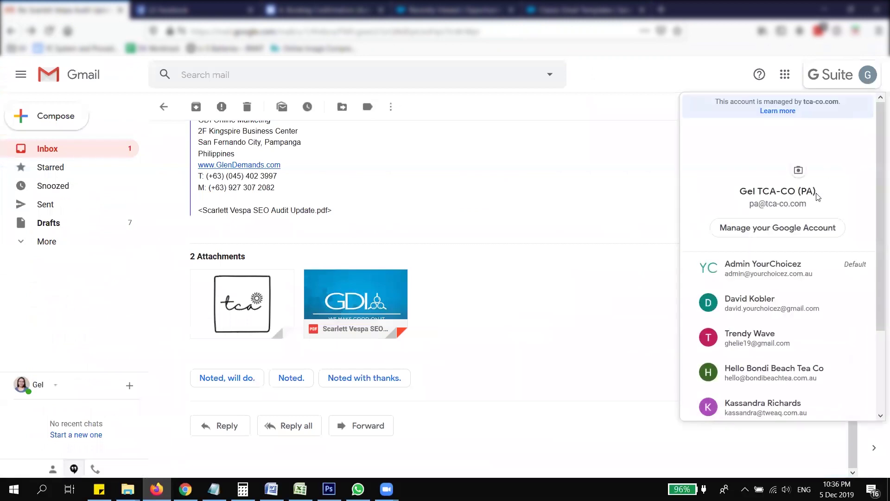
{"action": "left_click", "coordinate": [742, 318]}
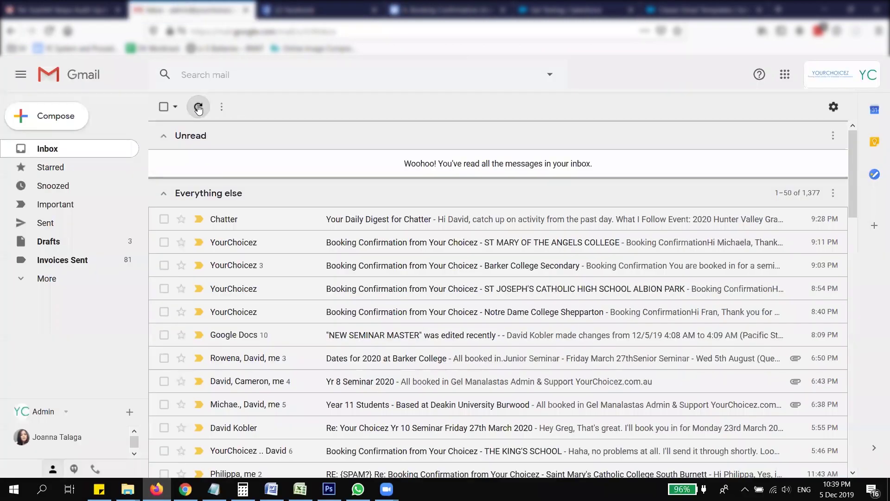
{"action": "left_click", "coordinate": [199, 107]}
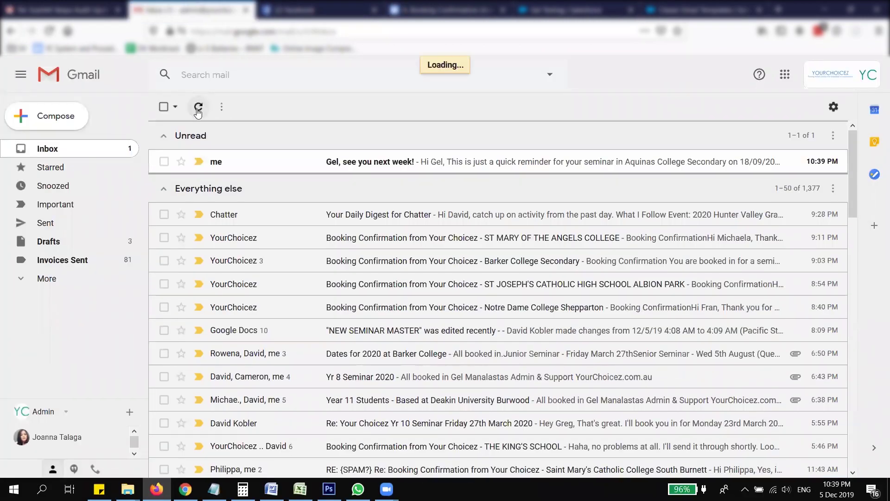
{"action": "left_click", "coordinate": [345, 171]}
Step: Examine the merged account name and seminar date in the body of the test email
{"action": "scroll", "coordinate": [412, 278], "scroll_direction": "down", "scroll_amount": 3}
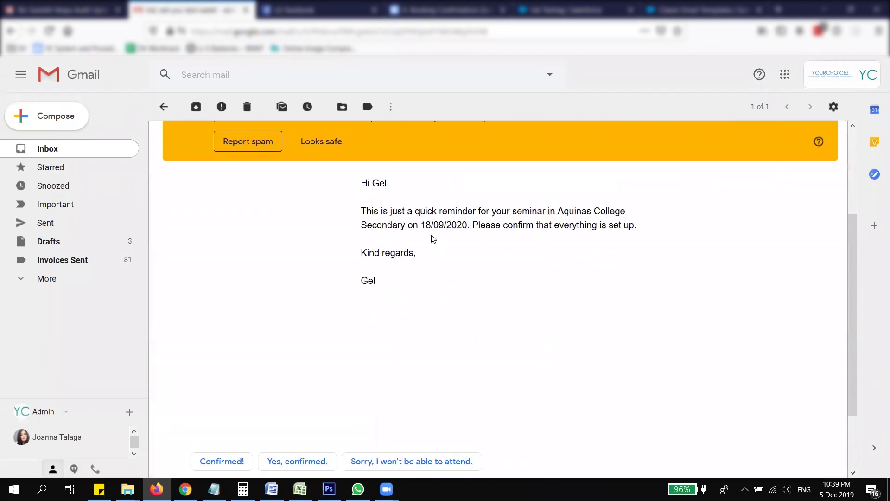
{"action": "left_click_drag", "start_coordinate": [413, 225], "coordinate": [477, 226]}
{"action": "left_click", "coordinate": [572, 212]}
{"action": "left_click_drag", "start_coordinate": [558, 208], "coordinate": [608, 227]}
{"action": "left_click", "coordinate": [422, 226]}
{"action": "left_click_drag", "start_coordinate": [422, 226], "coordinate": [468, 225]}
{"action": "left_click", "coordinate": [469, 223]}
{"action": "scroll", "coordinate": [478, 238], "scroll_direction": "up", "scroll_amount": 3}
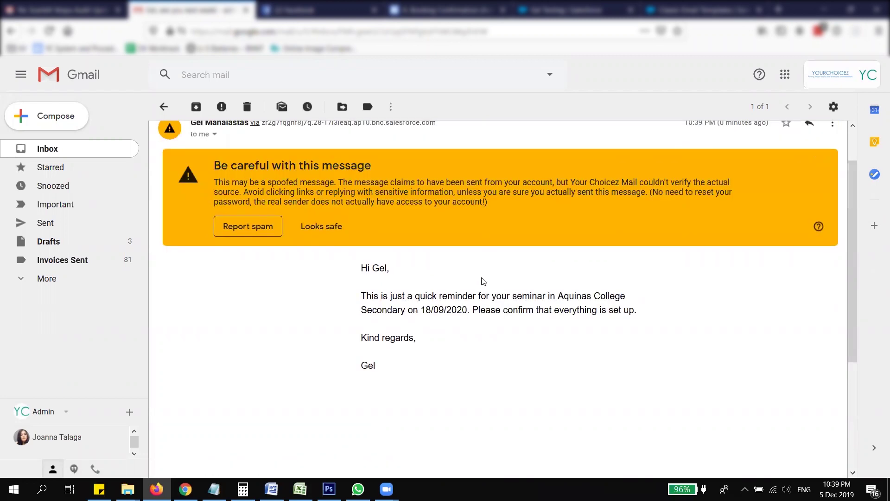
Step: Return to Salesforce and delete the Coed 1 Week Before Seminar Date template, accepting the confirmation
{"action": "left_click", "coordinate": [676, 9]}
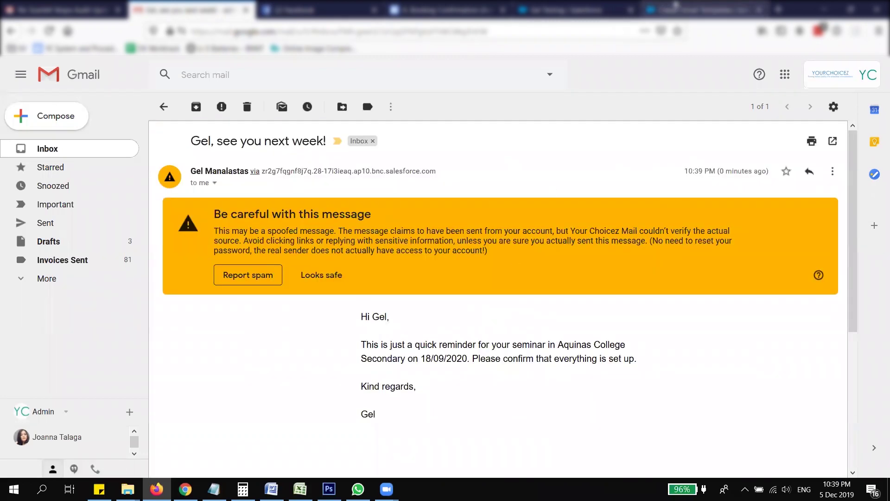
{"action": "scroll", "coordinate": [714, 279], "scroll_direction": "down", "scroll_amount": 3}
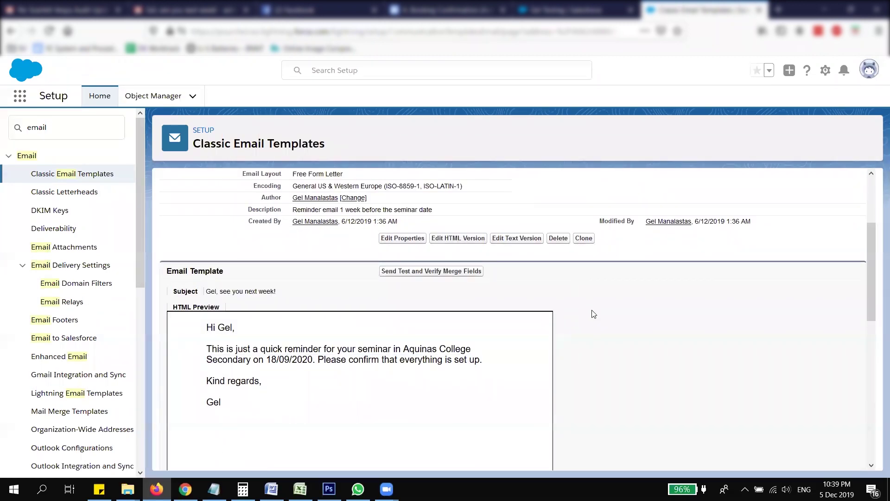
{"action": "left_click", "coordinate": [555, 240]}
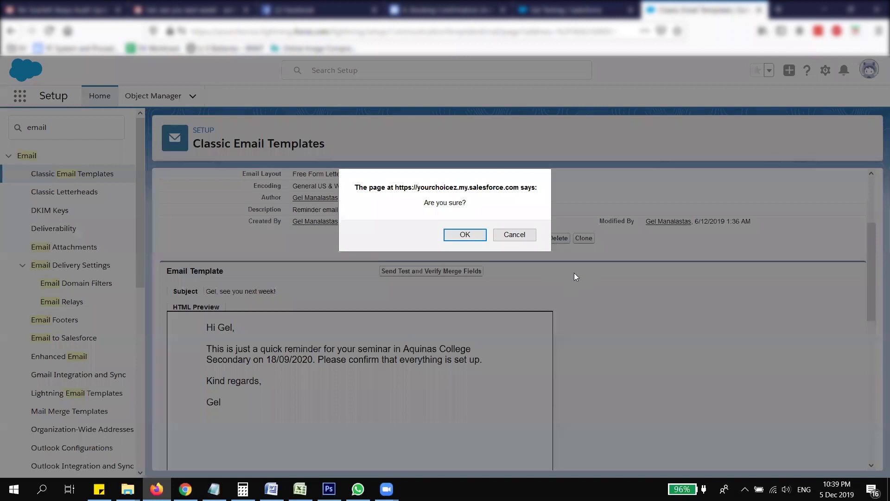
{"action": "key", "text": "Return"}
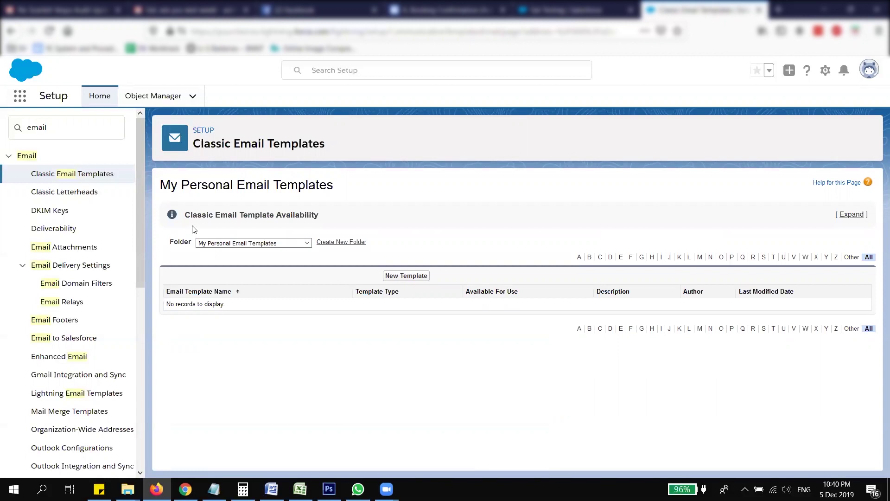
{"action": "left_click", "coordinate": [242, 243]}
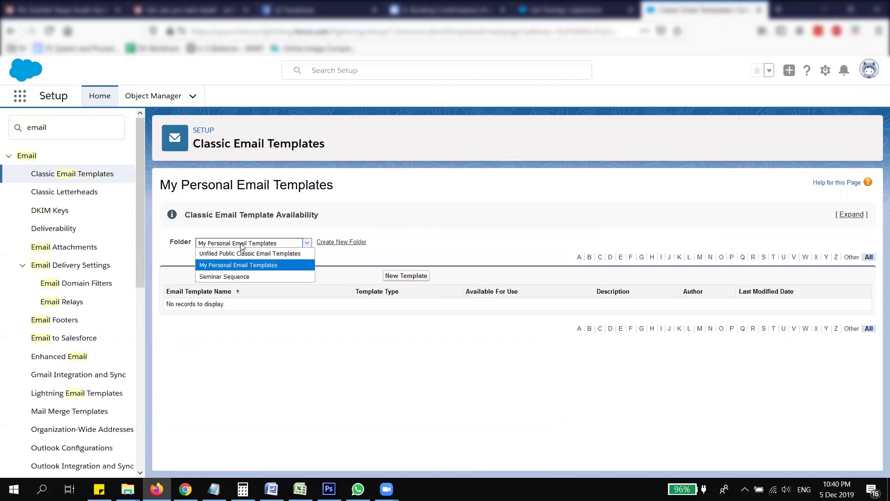
{"action": "left_click", "coordinate": [448, 236]}
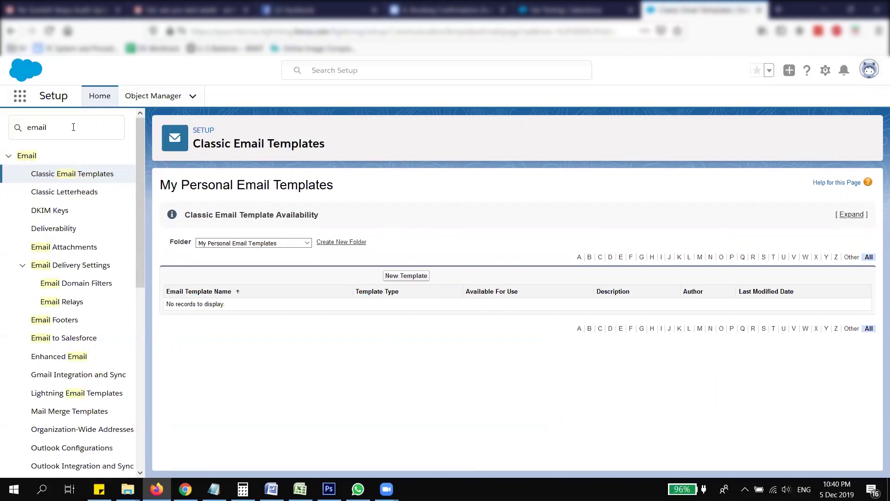
Step: Narrow the Setup search to "email aler" and open the Email Alerts page under Workflow Actions
{"action": "type", "text": "al"}
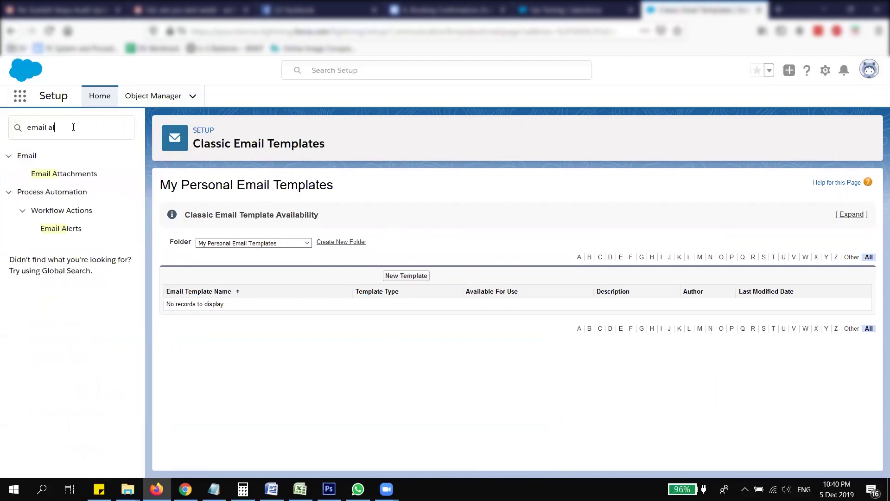
{"action": "type", "text": "er"}
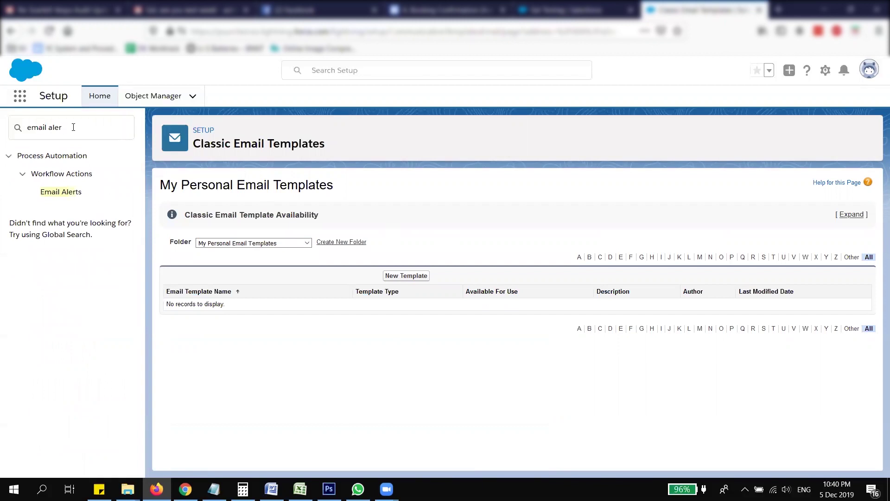
{"action": "left_click", "coordinate": [62, 193]}
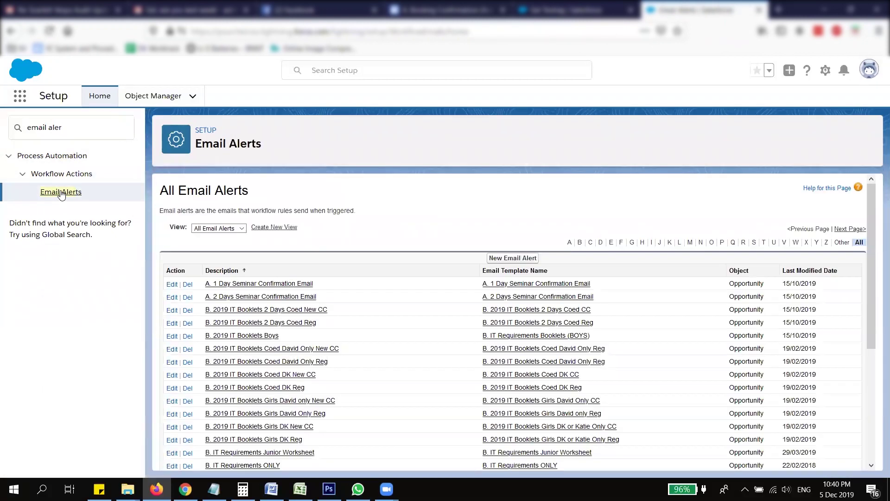
Step: Look through the email alerts list and open the B. IT Requirements ONLY alert for editing
{"action": "scroll", "coordinate": [357, 258], "scroll_direction": "down", "scroll_amount": 4}
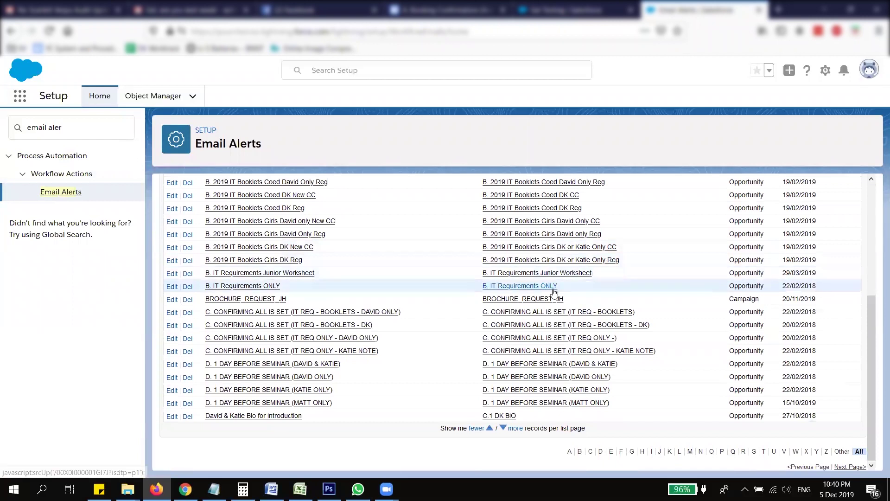
{"action": "scroll", "coordinate": [458, 357], "scroll_direction": "up", "scroll_amount": 4}
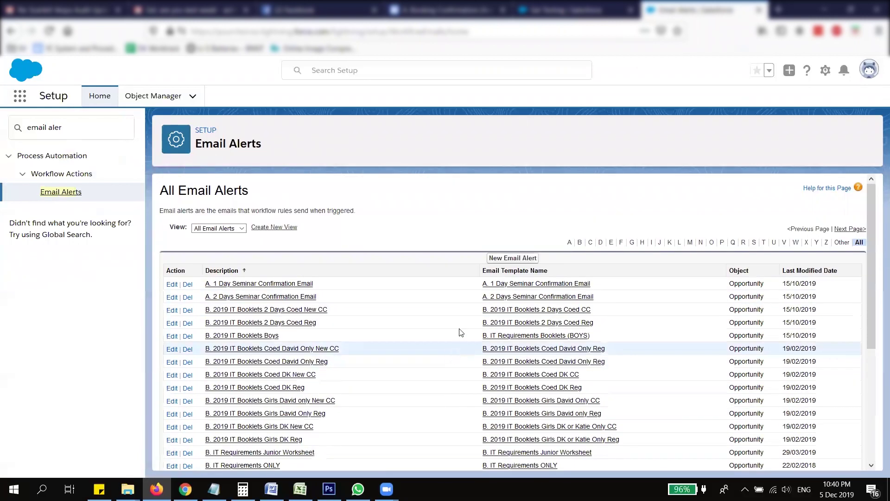
{"action": "scroll", "coordinate": [258, 310], "scroll_direction": "down", "scroll_amount": 3}
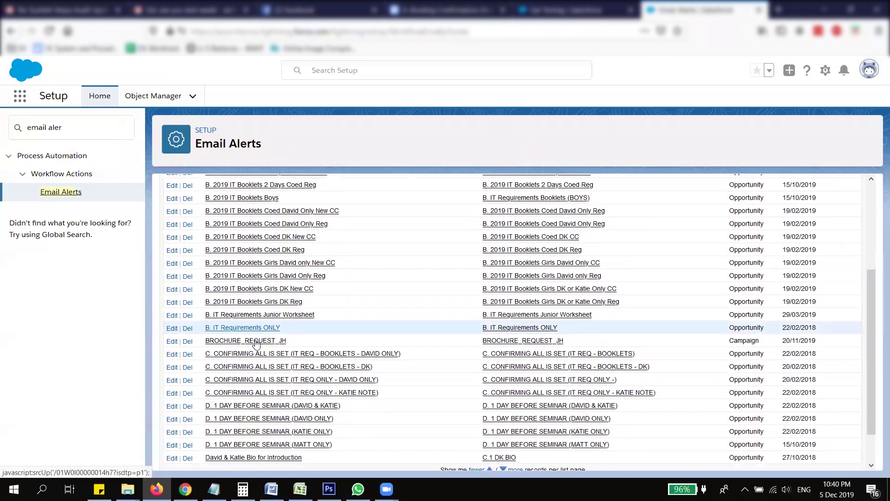
{"action": "left_click", "coordinate": [275, 291]}
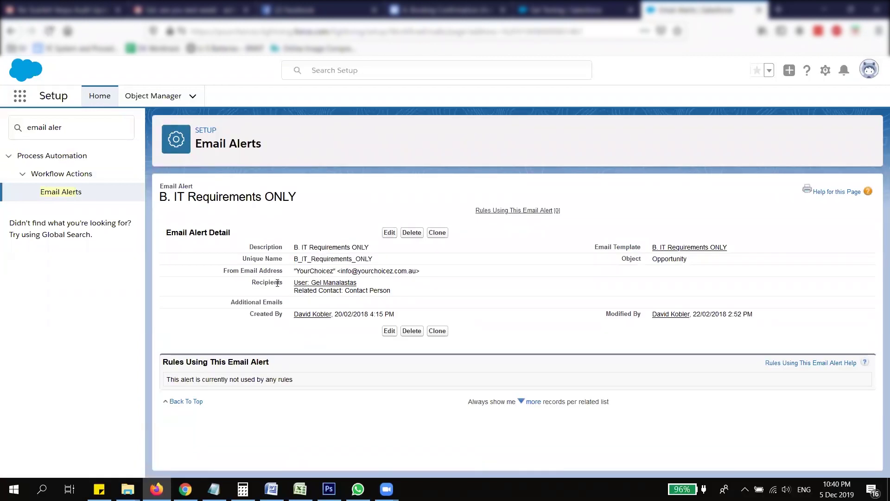
{"action": "left_click", "coordinate": [390, 233]}
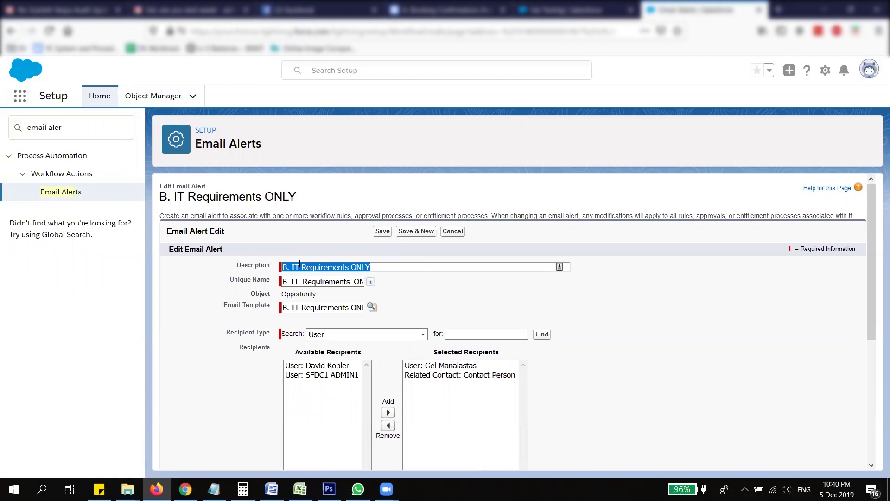
Step: Examine the unique name and assigned email template of the B. IT Requirements ONLY alert
{"action": "left_click", "coordinate": [321, 282]}
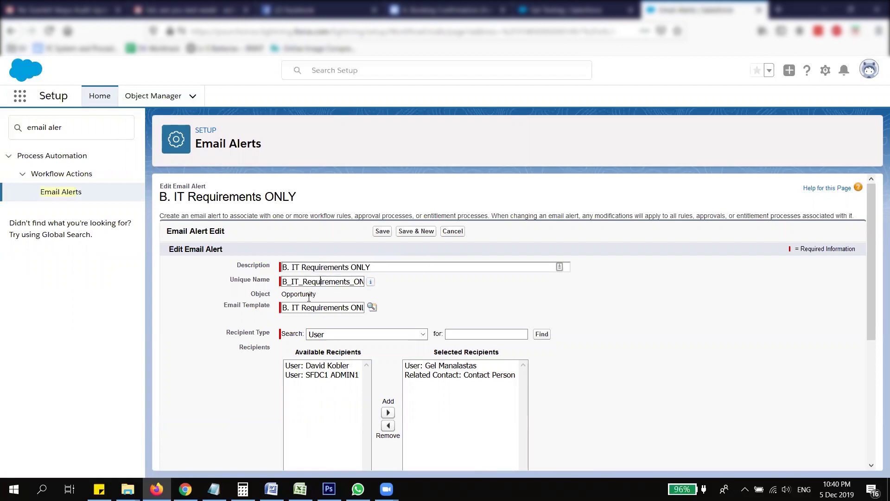
{"action": "left_click", "coordinate": [355, 307]}
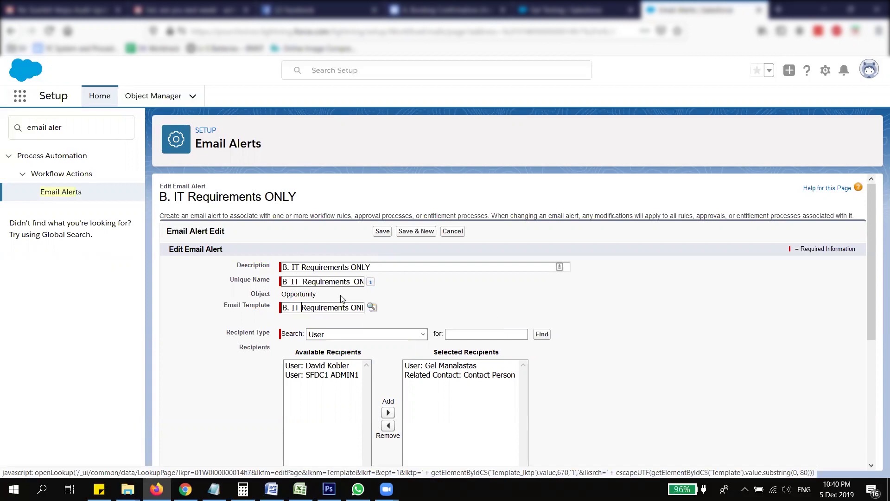
{"action": "left_click_drag", "start_coordinate": [355, 307], "coordinate": [375, 309]}
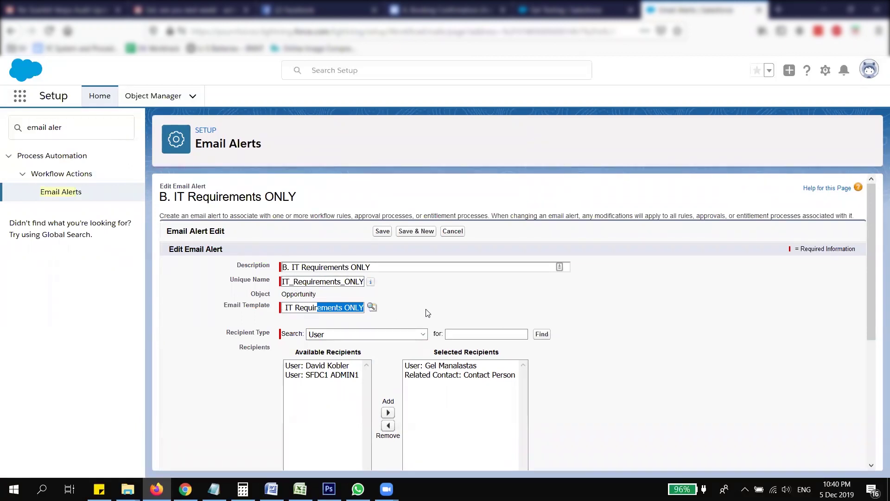
Step: Set the alert's recipient type search to Email Field and review the other recipient types and selected recipients
{"action": "scroll", "coordinate": [424, 313], "scroll_direction": "down", "scroll_amount": 3}
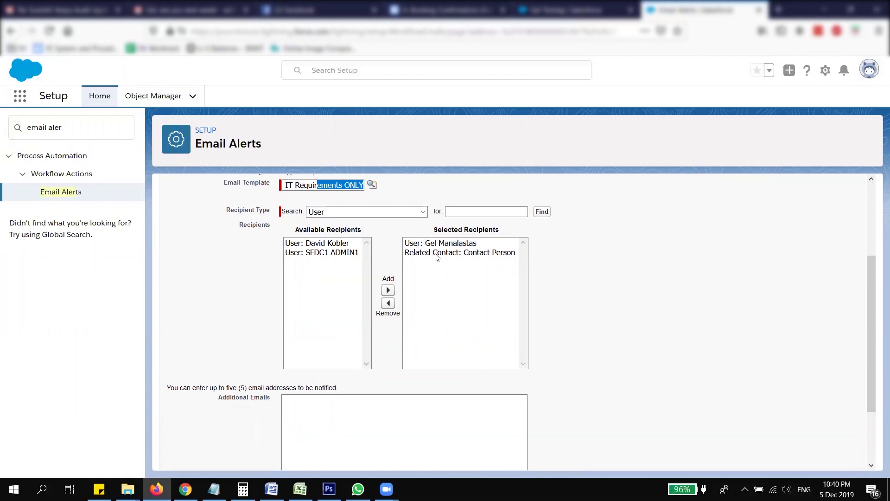
{"action": "left_click", "coordinate": [359, 212]}
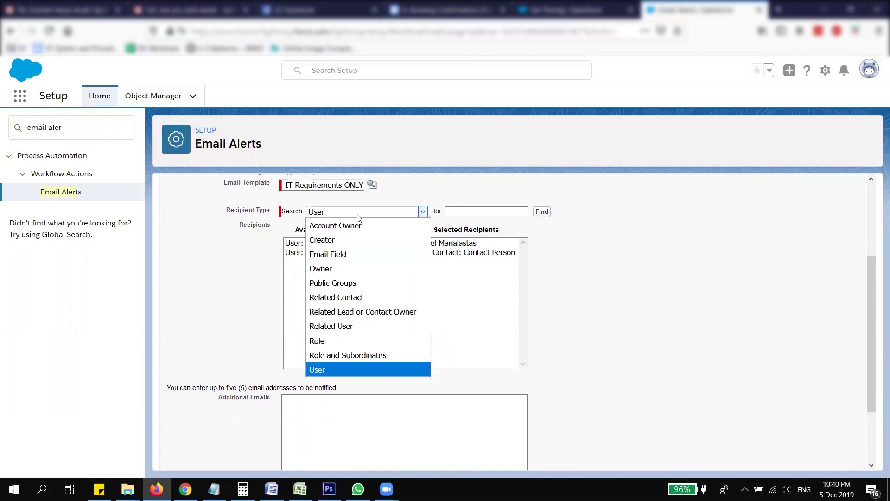
{"action": "left_click", "coordinate": [354, 253]}
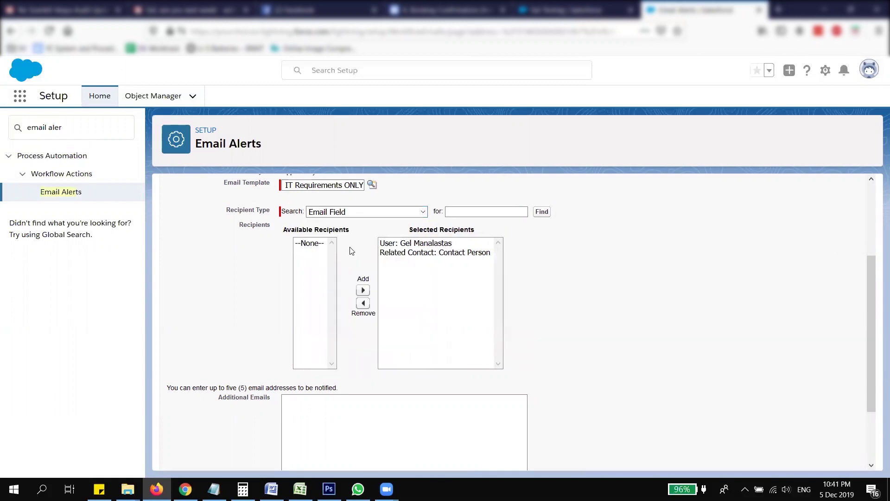
{"action": "left_click", "coordinate": [395, 214]}
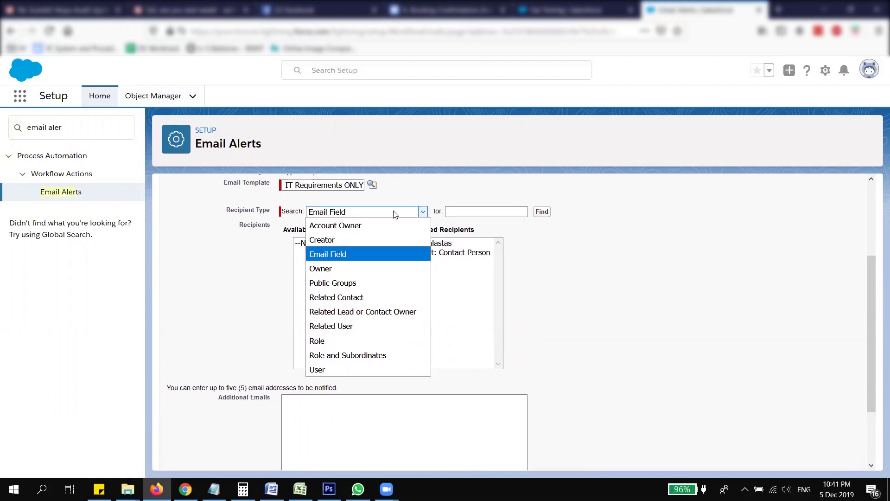
{"action": "left_click", "coordinate": [583, 260]}
{"action": "left_click", "coordinate": [459, 254]}
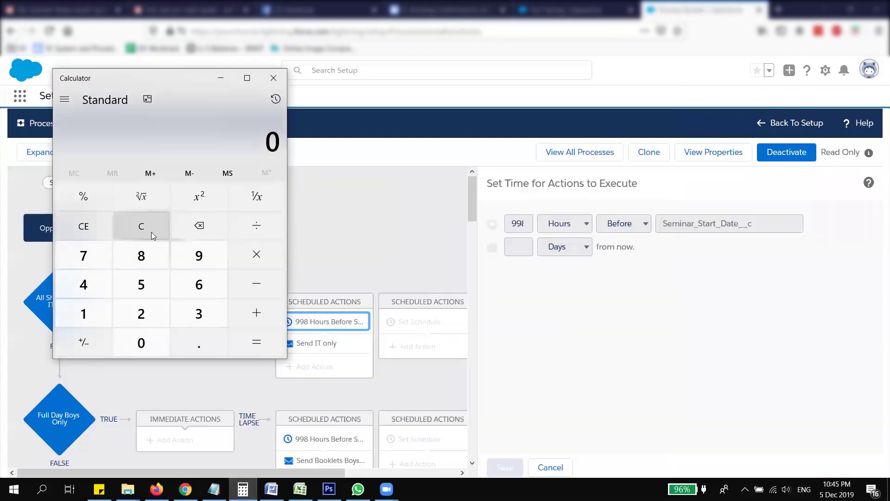
Step: In Calculator, multiply 6 by 7 by 24 to convert six weeks into hours
{"action": "key", "text": "6"}
{"action": "key", "text": "asterisk"}
{"action": "key", "text": "7"}
{"action": "key", "text": "Return"}
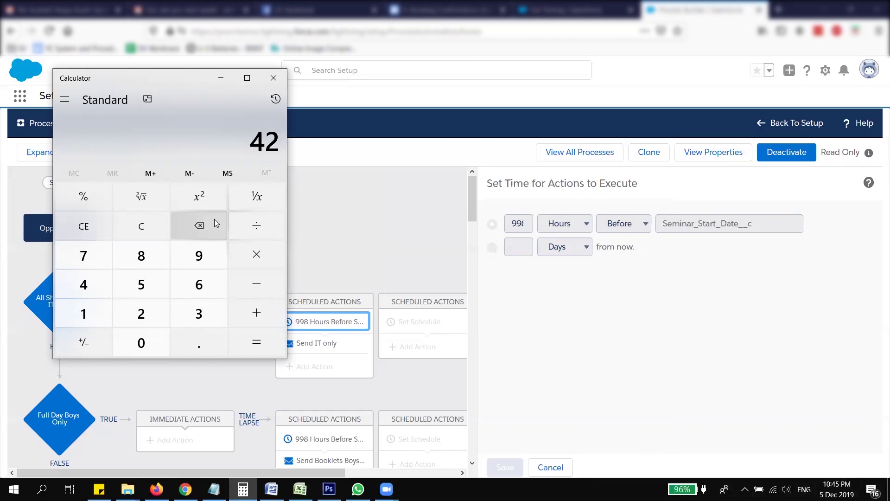
{"action": "key", "text": "asterisk"}
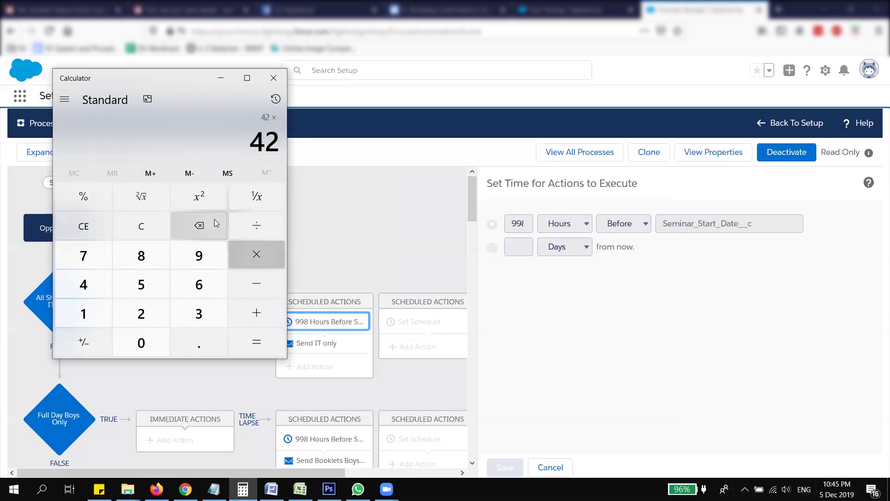
{"action": "key", "text": "2"}
{"action": "key", "text": "4"}
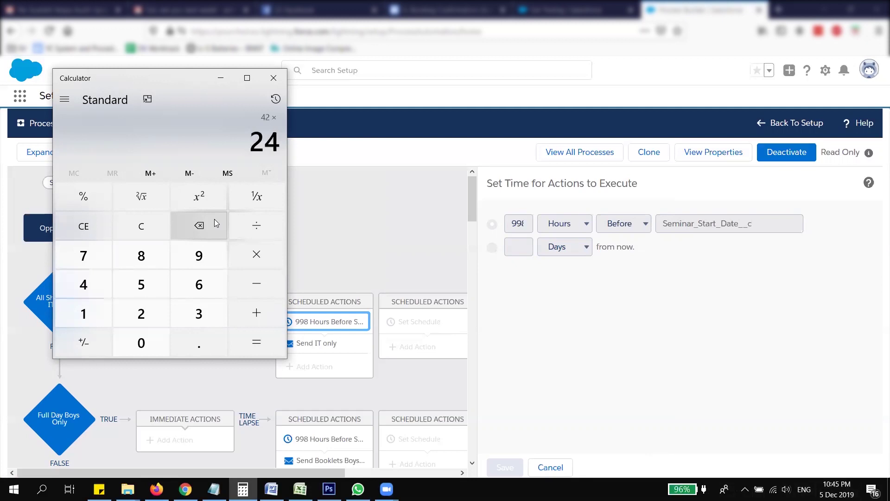
{"action": "key", "text": "Return"}
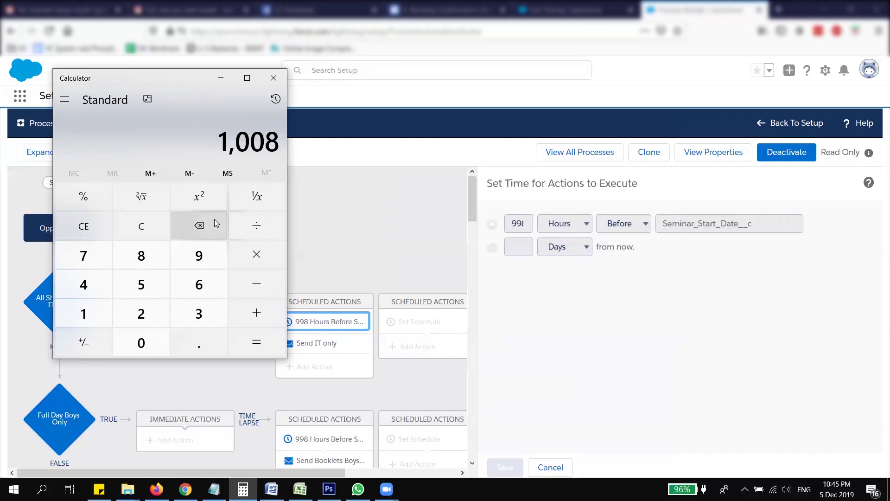
Step: Clear the calculation and multiply 41 by 24 to convert 41 days into hours
{"action": "key", "text": "Escape"}
{"action": "type", "text": "41"}
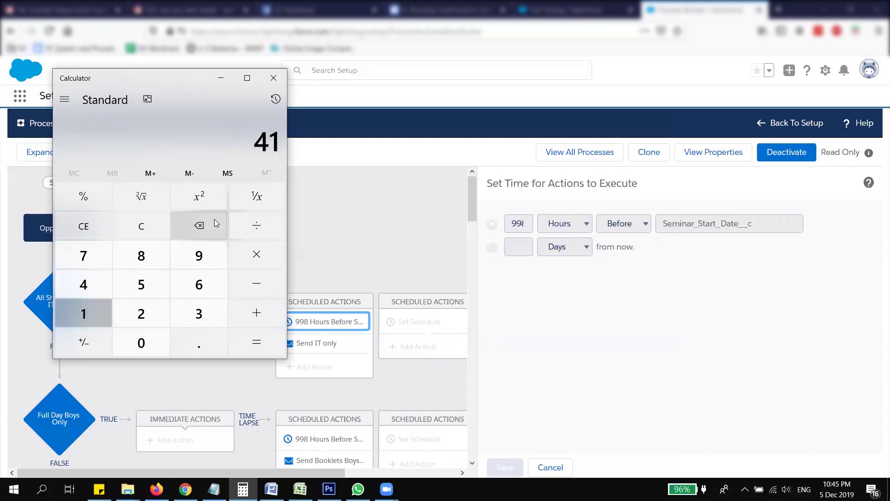
{"action": "key", "text": "asterisk"}
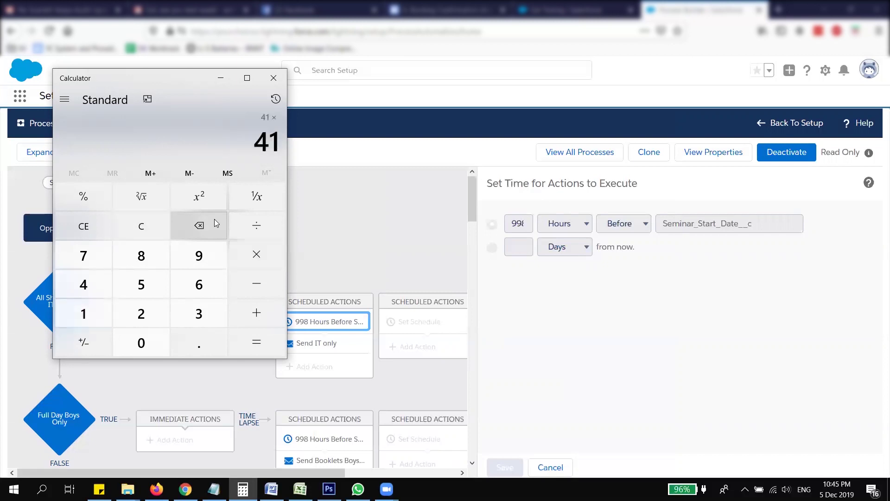
{"action": "type", "text": "24"}
{"action": "key", "text": "Return"}
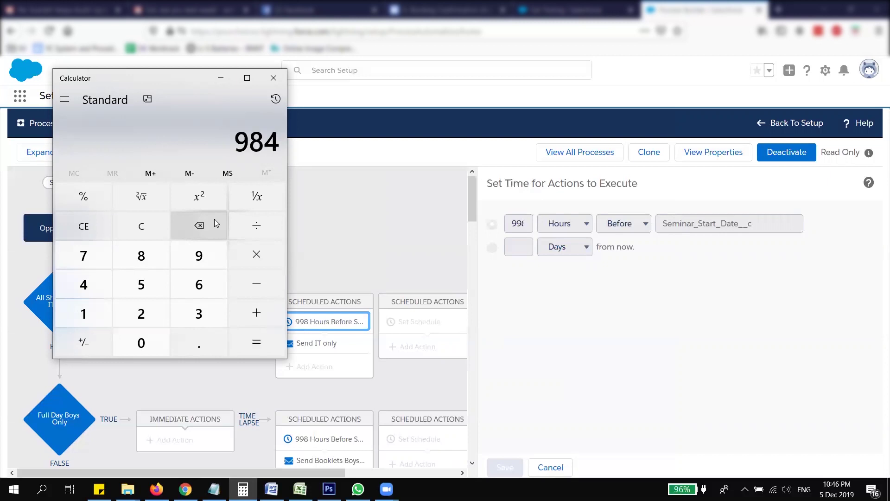
Step: Clear the calculation and subtract 984 from the schedule's 998 hours
{"action": "key", "text": "plus"}
{"action": "key", "text": "Escape"}
{"action": "type", "text": "998"}
{"action": "key", "text": "minus"}
{"action": "type", "text": "984"}
{"action": "key", "text": "Return"}
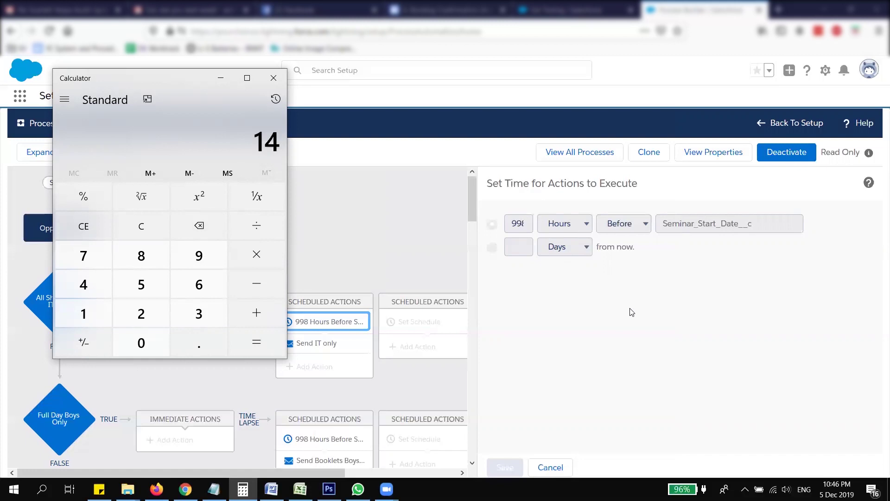
Step: Return to Process Builder and inspect the email alert assigned to the Send IT only scheduled action
{"action": "left_click", "coordinate": [630, 319]}
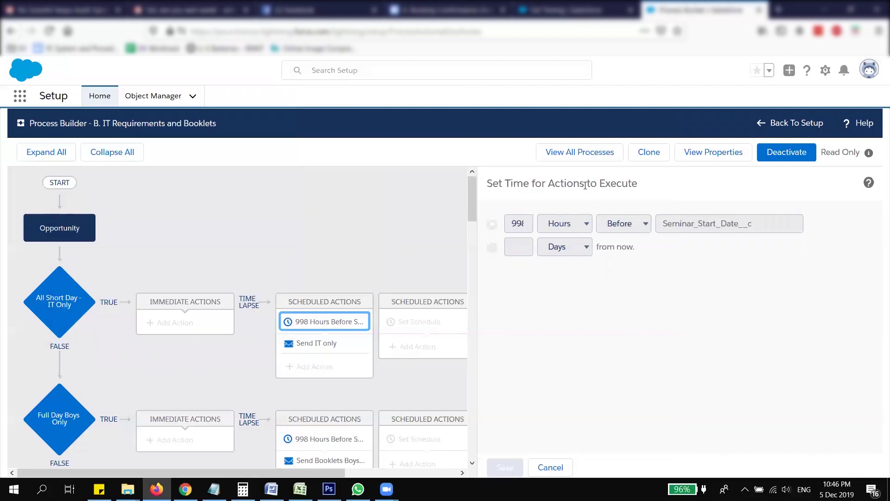
{"action": "left_click", "coordinate": [342, 342]}
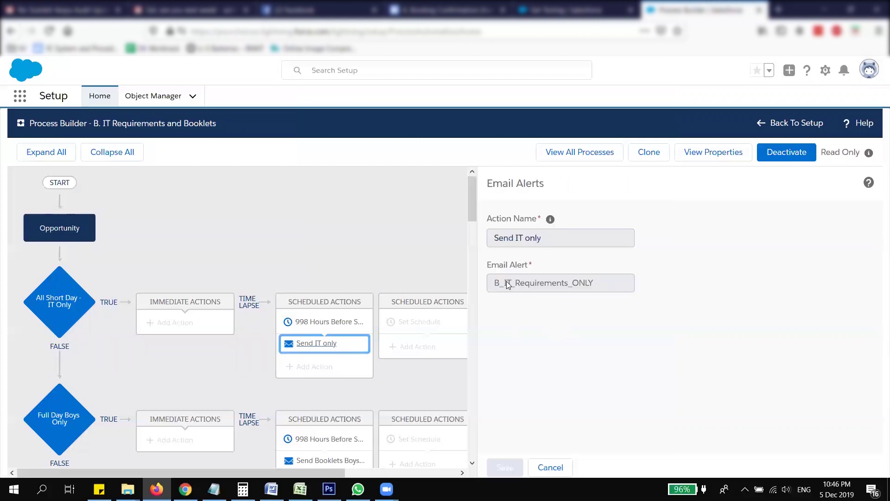
{"action": "left_click_drag", "start_coordinate": [492, 269], "coordinate": [531, 269]}
{"action": "left_click", "coordinate": [536, 268]}
Step: Open the All Short Day - IT Only criteria and examine its conditions and logic
{"action": "left_click", "coordinate": [59, 304]}
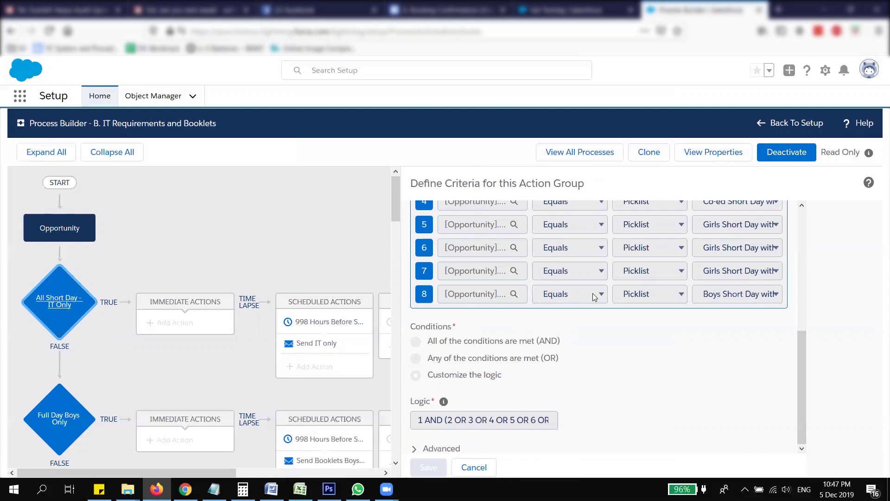
{"action": "scroll", "coordinate": [595, 297], "scroll_direction": "up", "scroll_amount": 5}
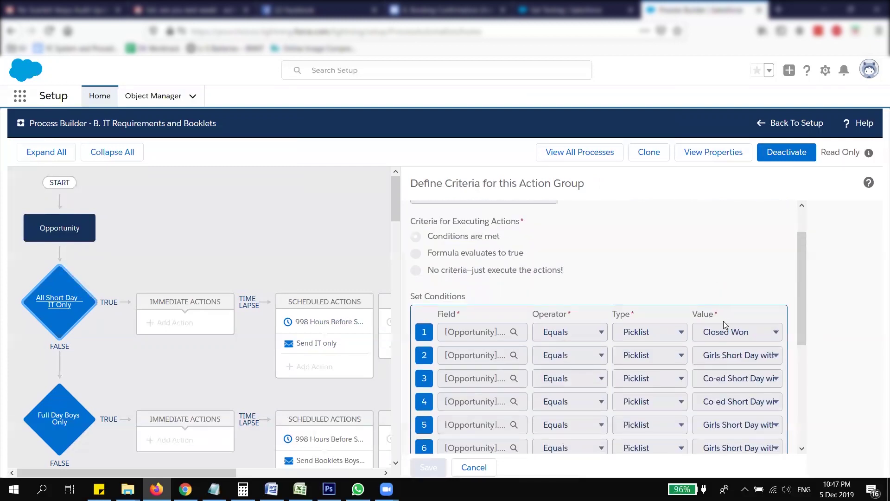